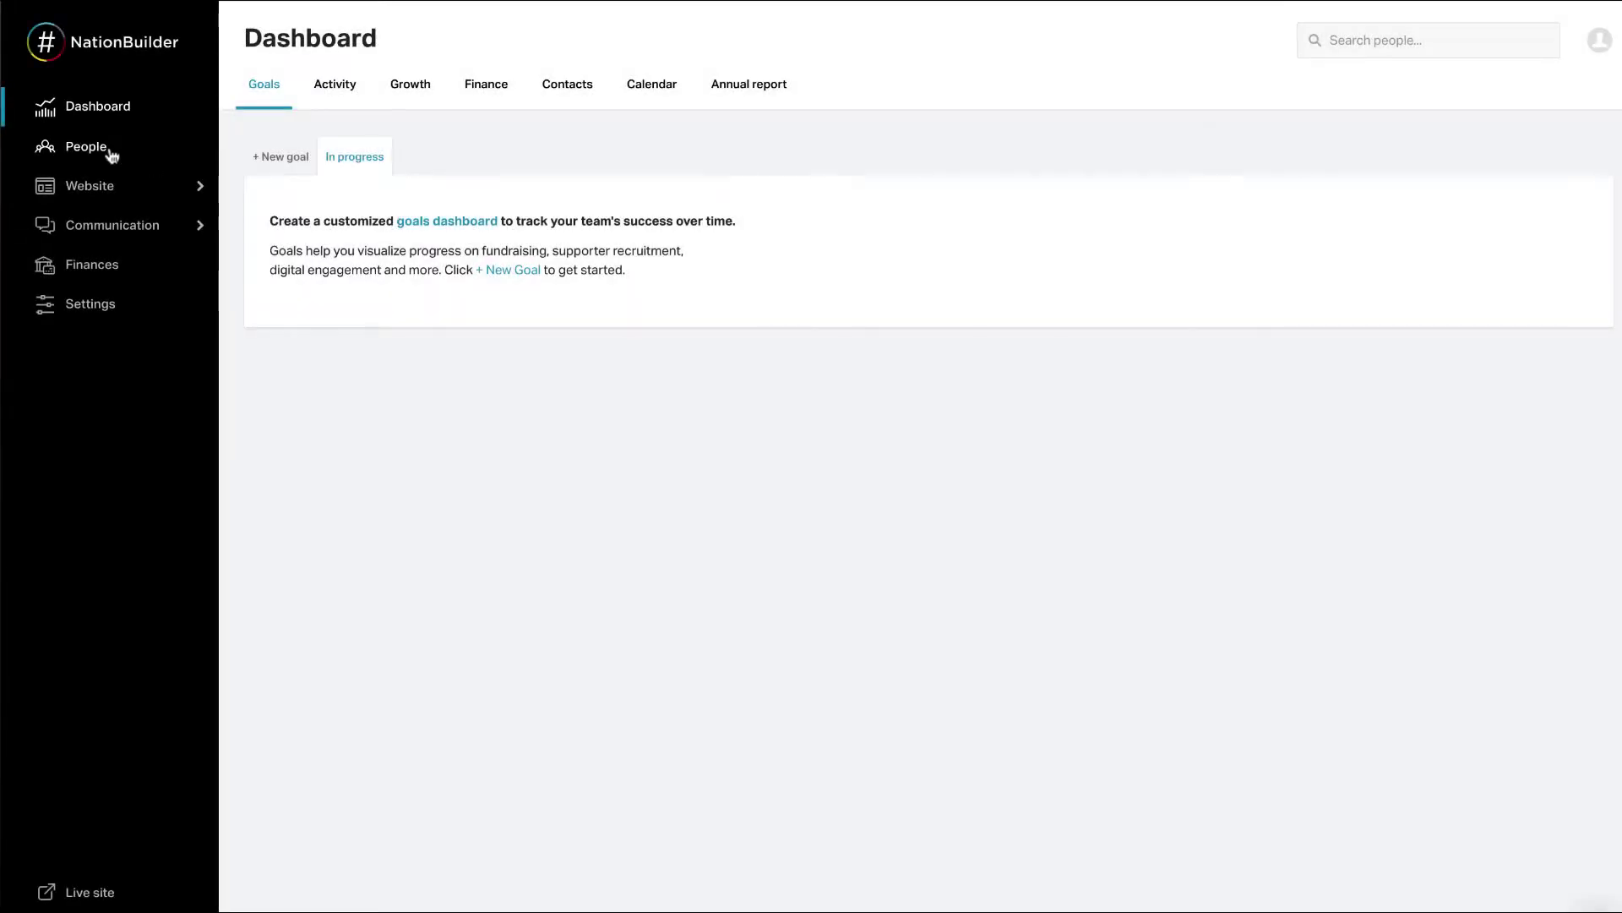
# Step: From the People list, show the dropdown of available paths
pyautogui.click(109, 151)
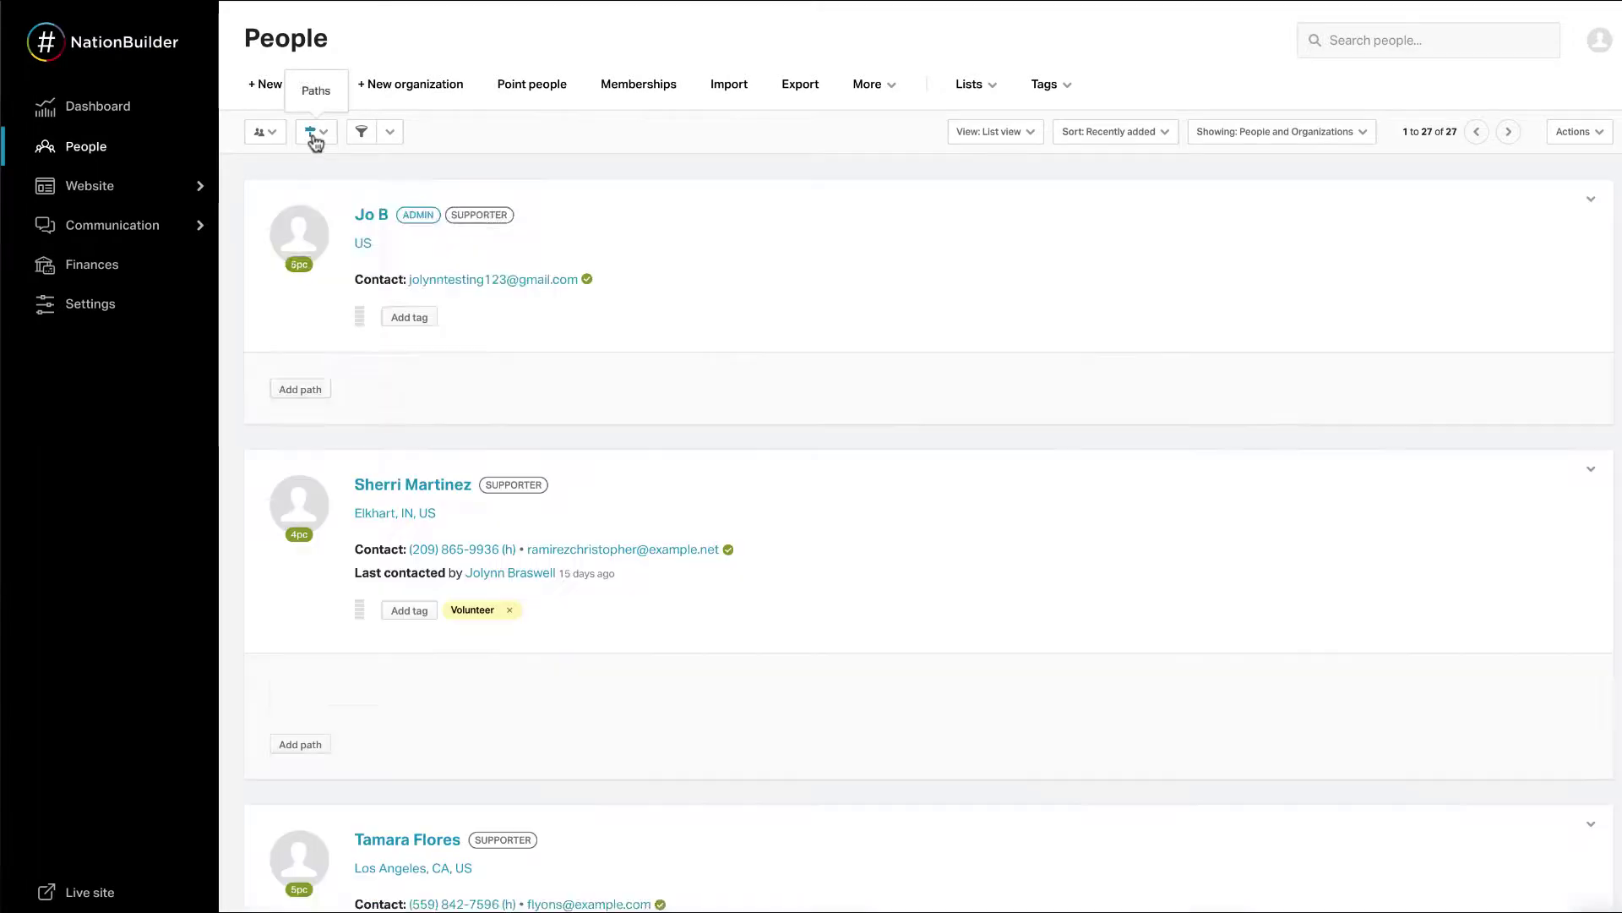
pyautogui.click(316, 132)
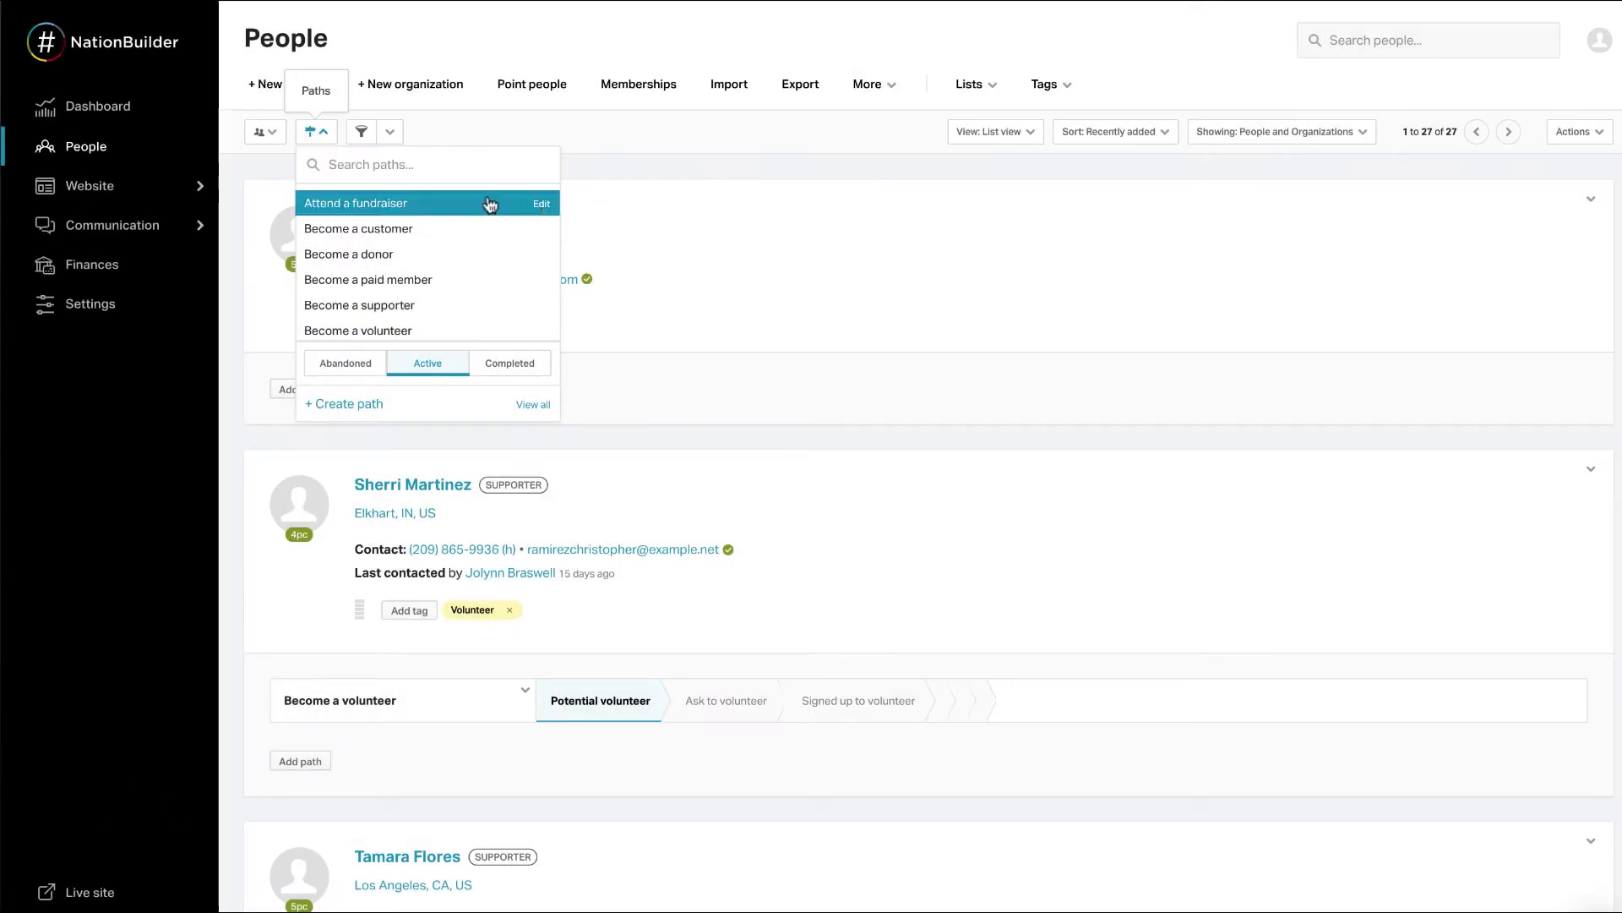
# Step: Open the Become a donor path for editing and select its name field
pyautogui.moveTo(471, 261)
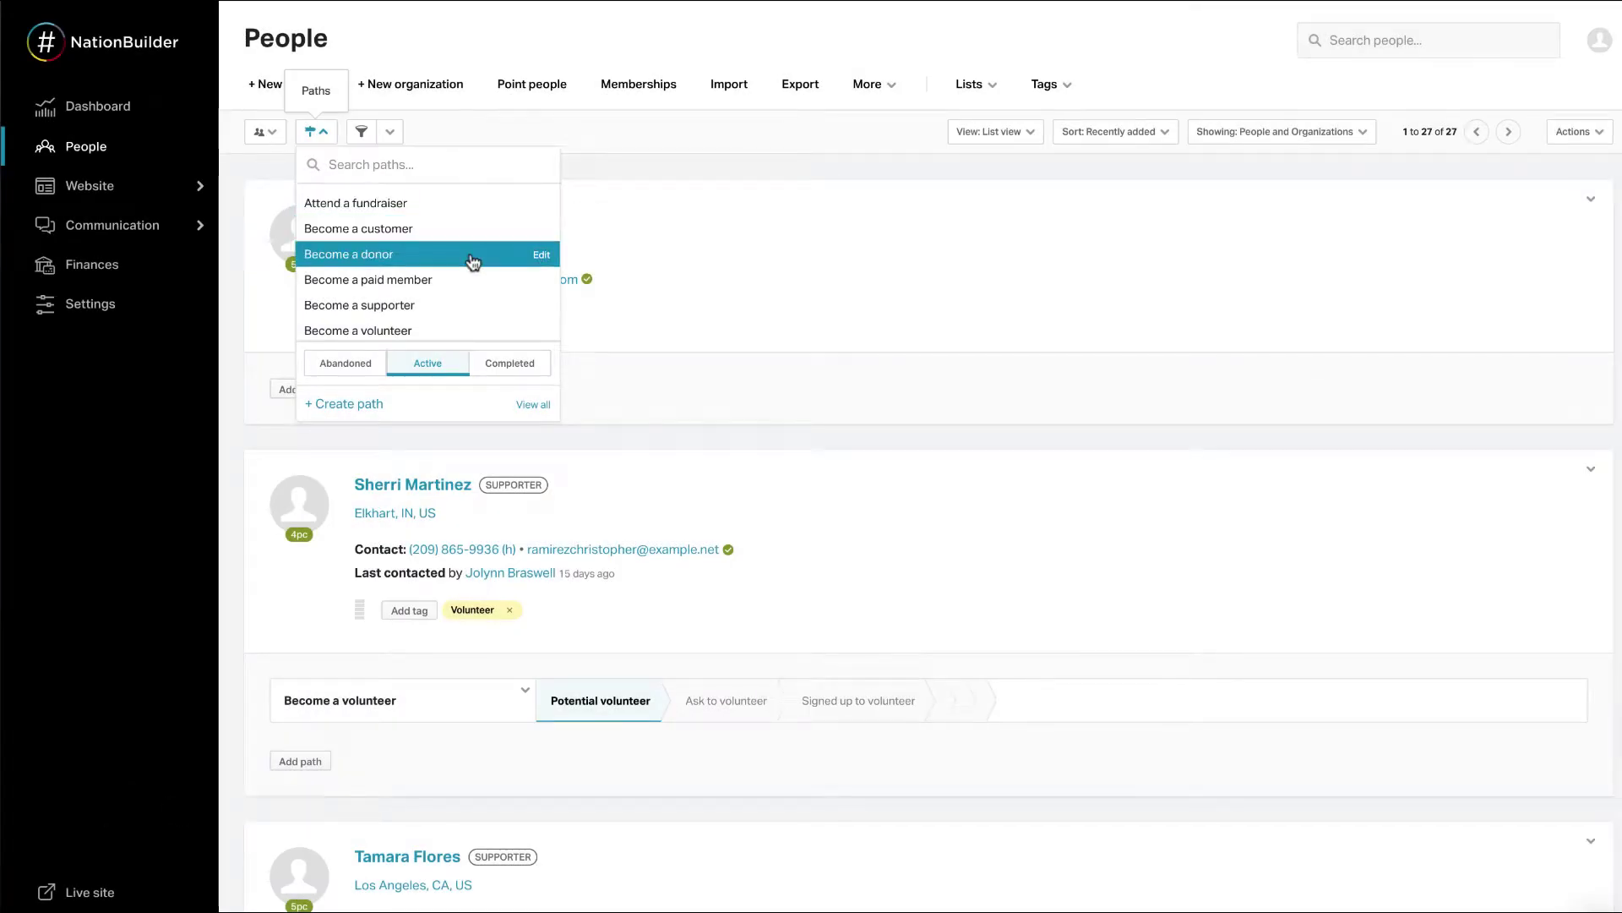
pyautogui.click(545, 255)
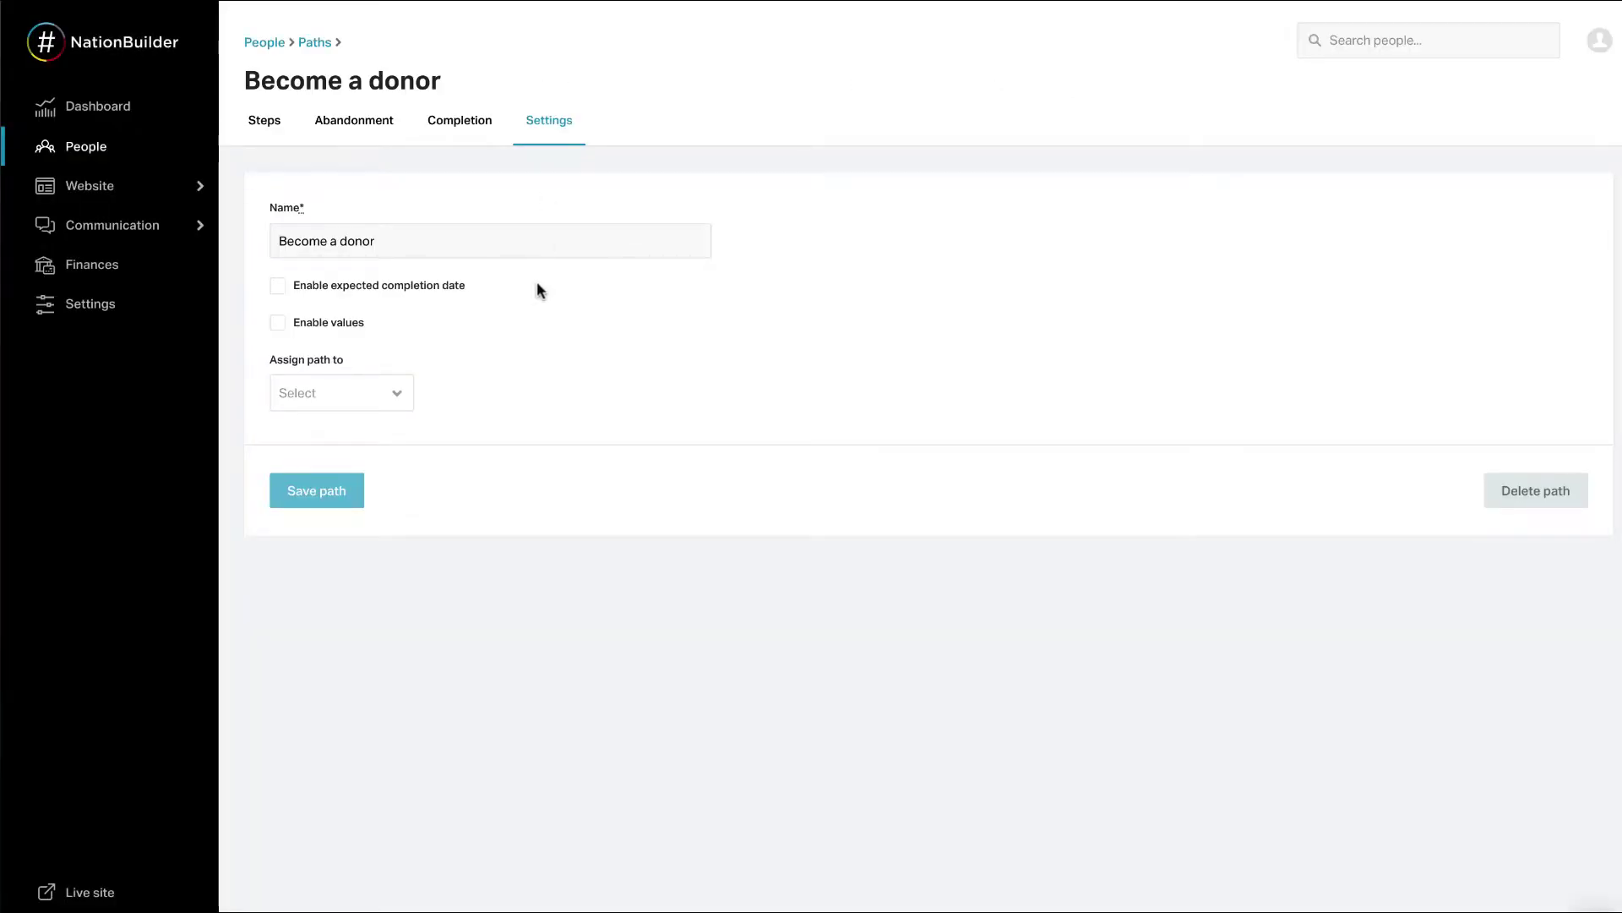
pyautogui.click(404, 241)
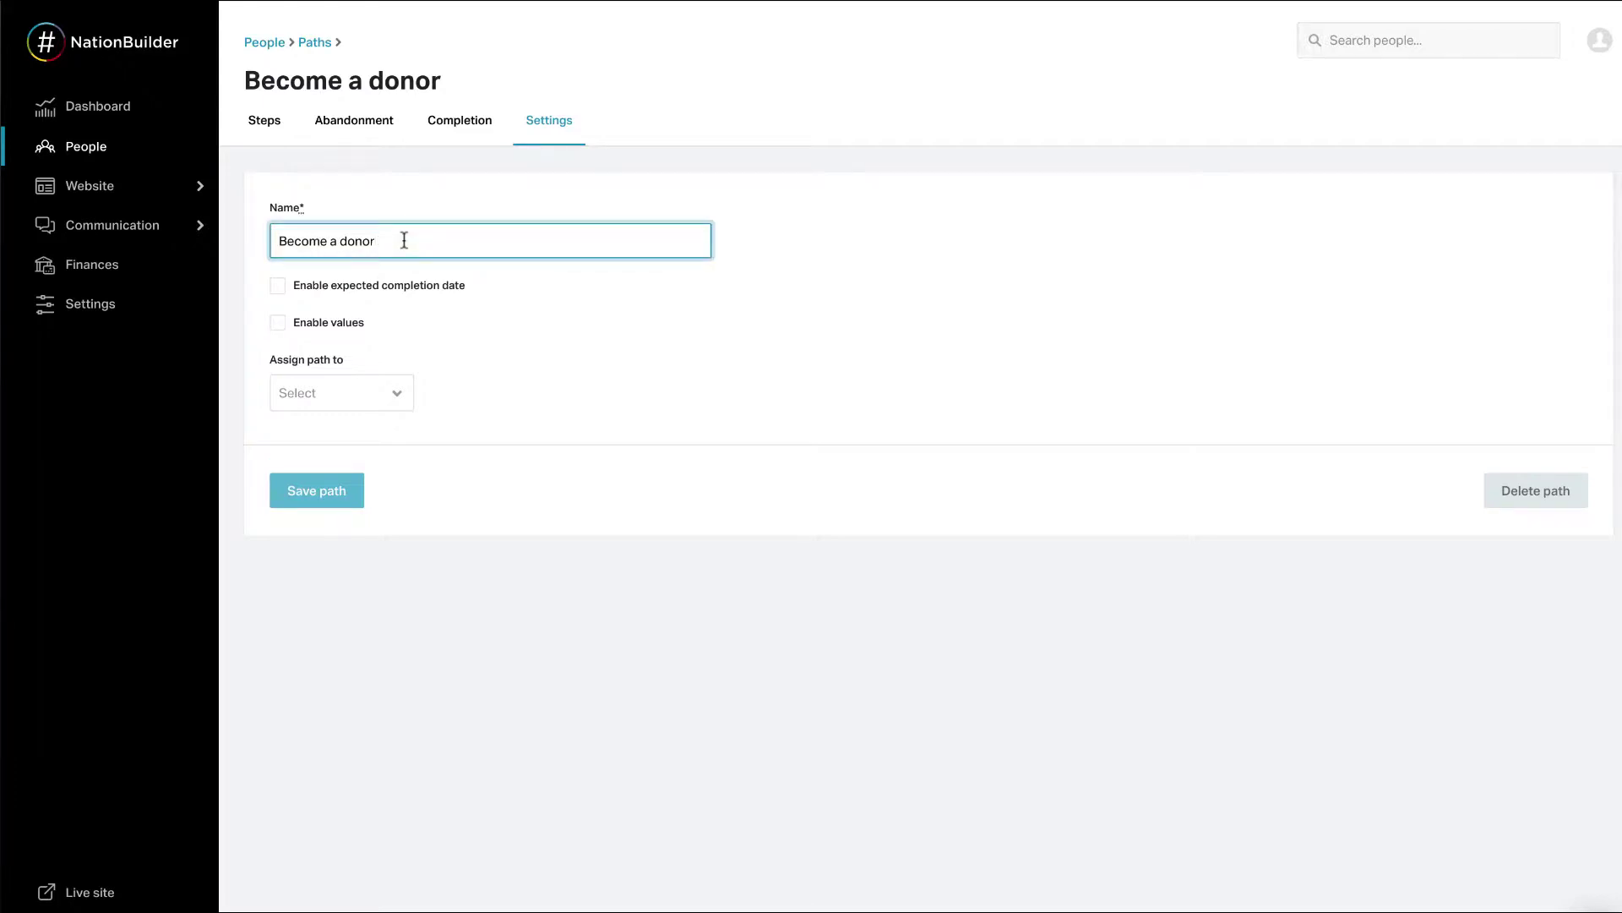
# Step: Enable expected completion date, review its choices, keep None, then disable it again
pyautogui.click(278, 291)
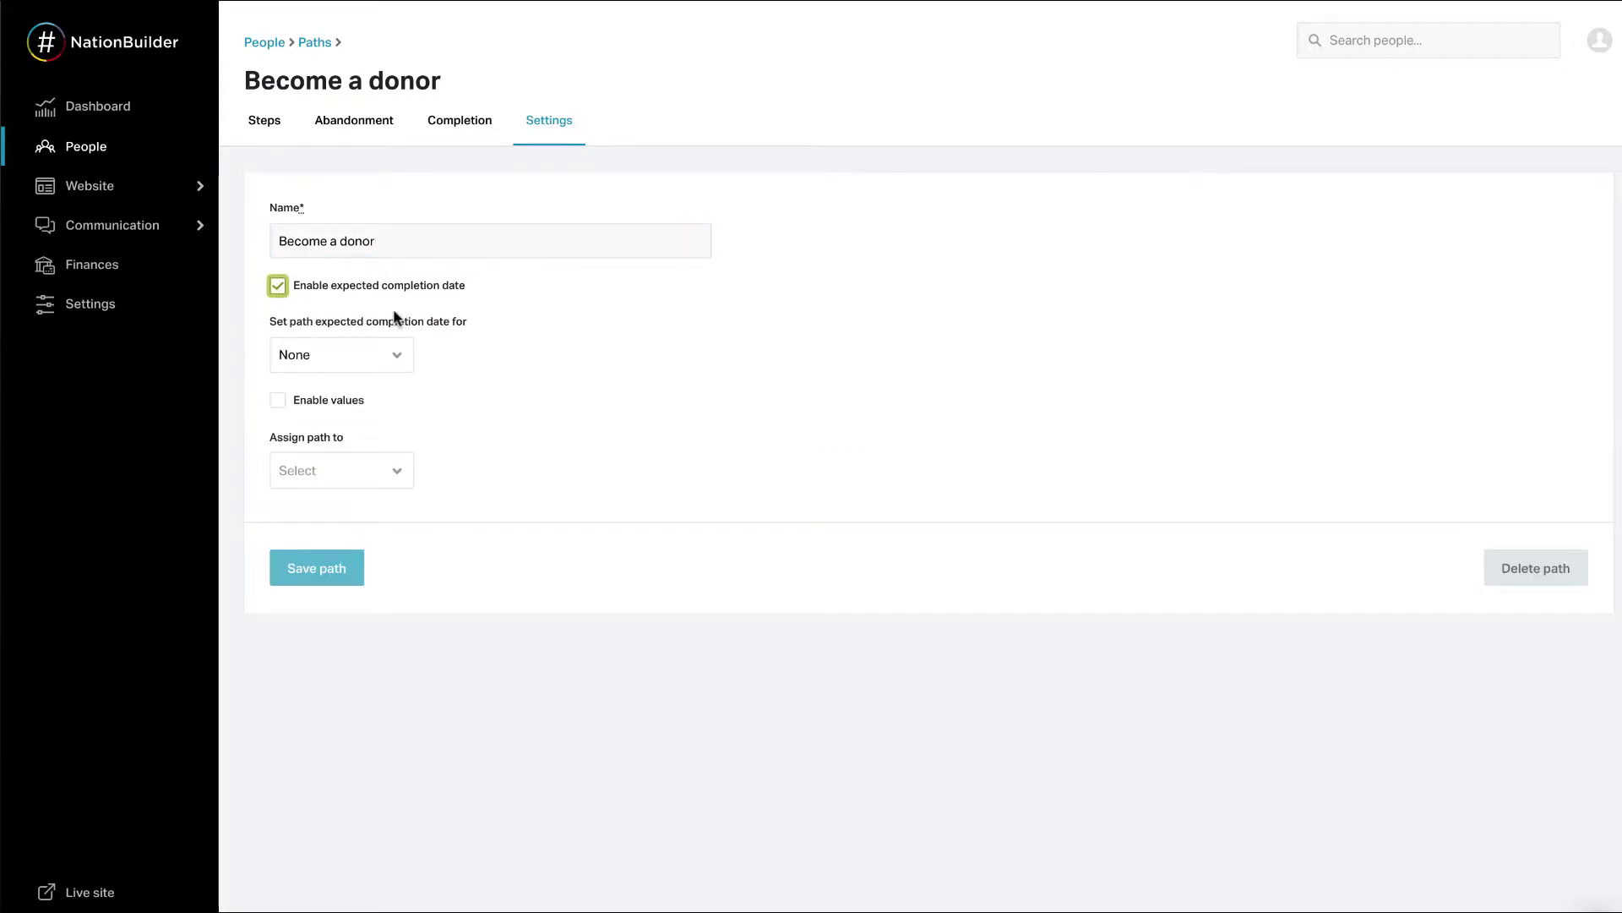
pyautogui.click(401, 362)
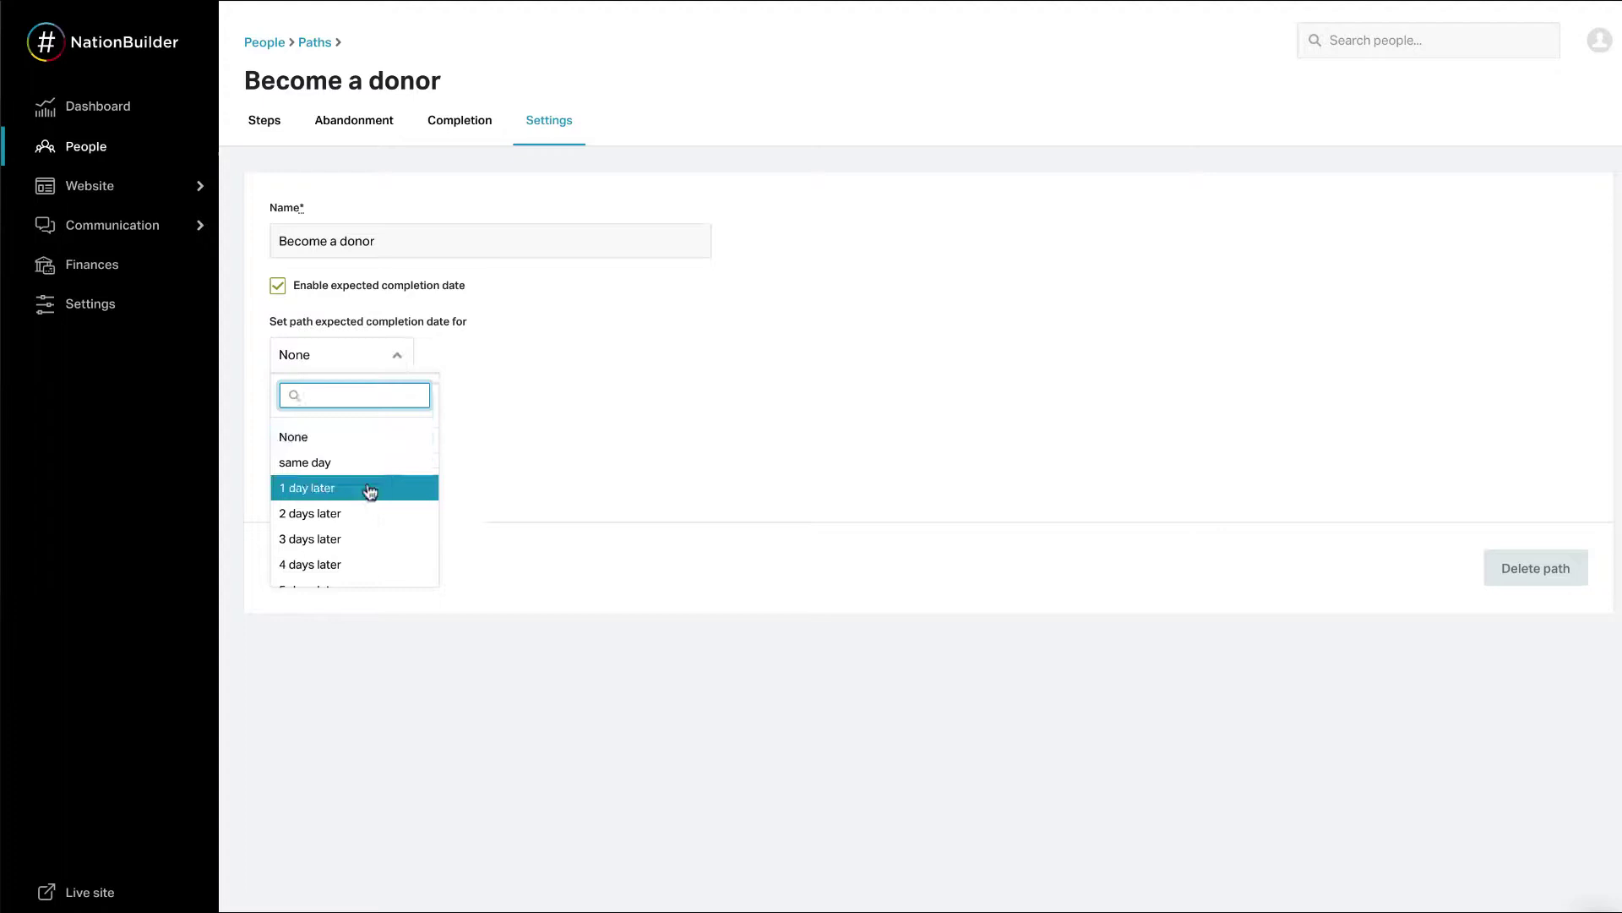
pyautogui.scroll(-3, 369, 489)
pyautogui.scroll(-2, 369, 490)
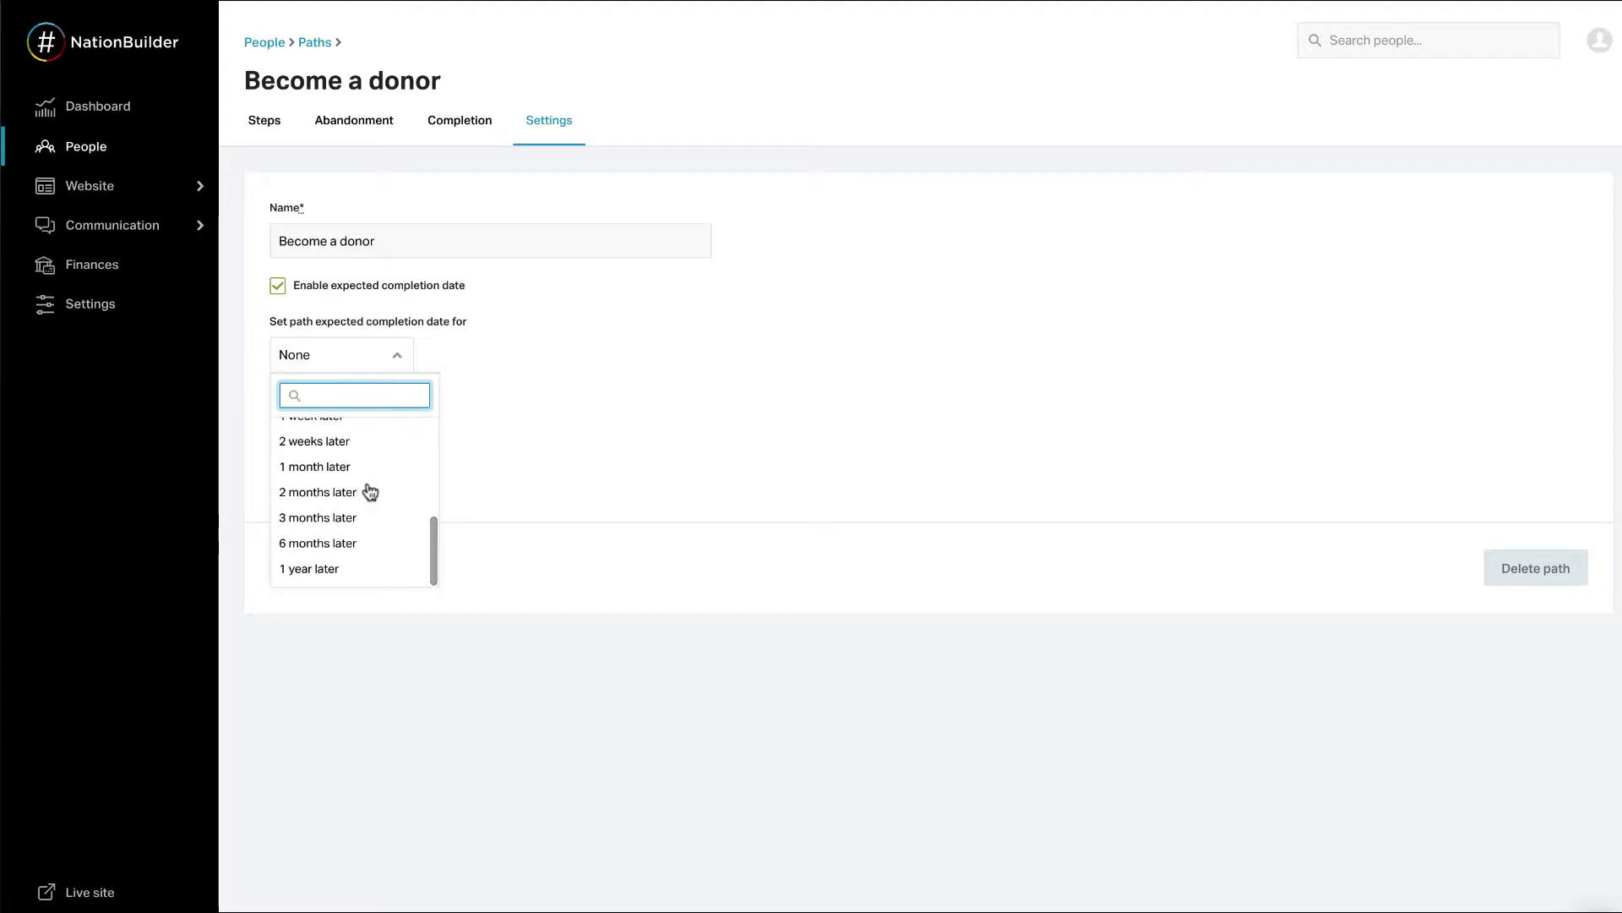
pyautogui.scroll(3, 369, 490)
pyautogui.scroll(1, 369, 487)
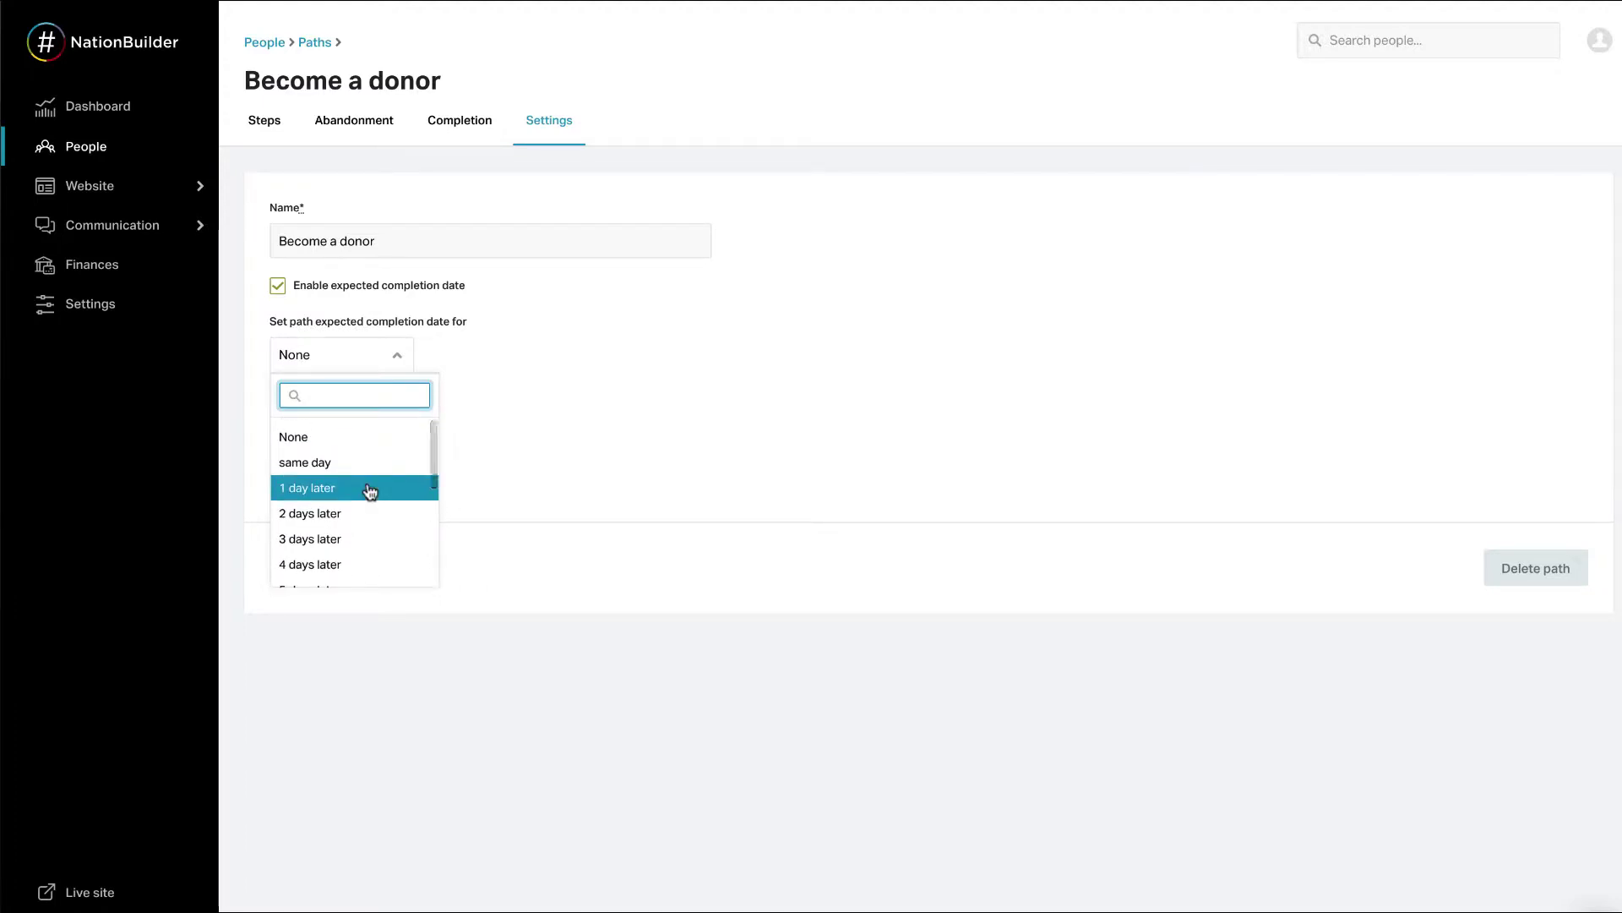
pyautogui.click(427, 343)
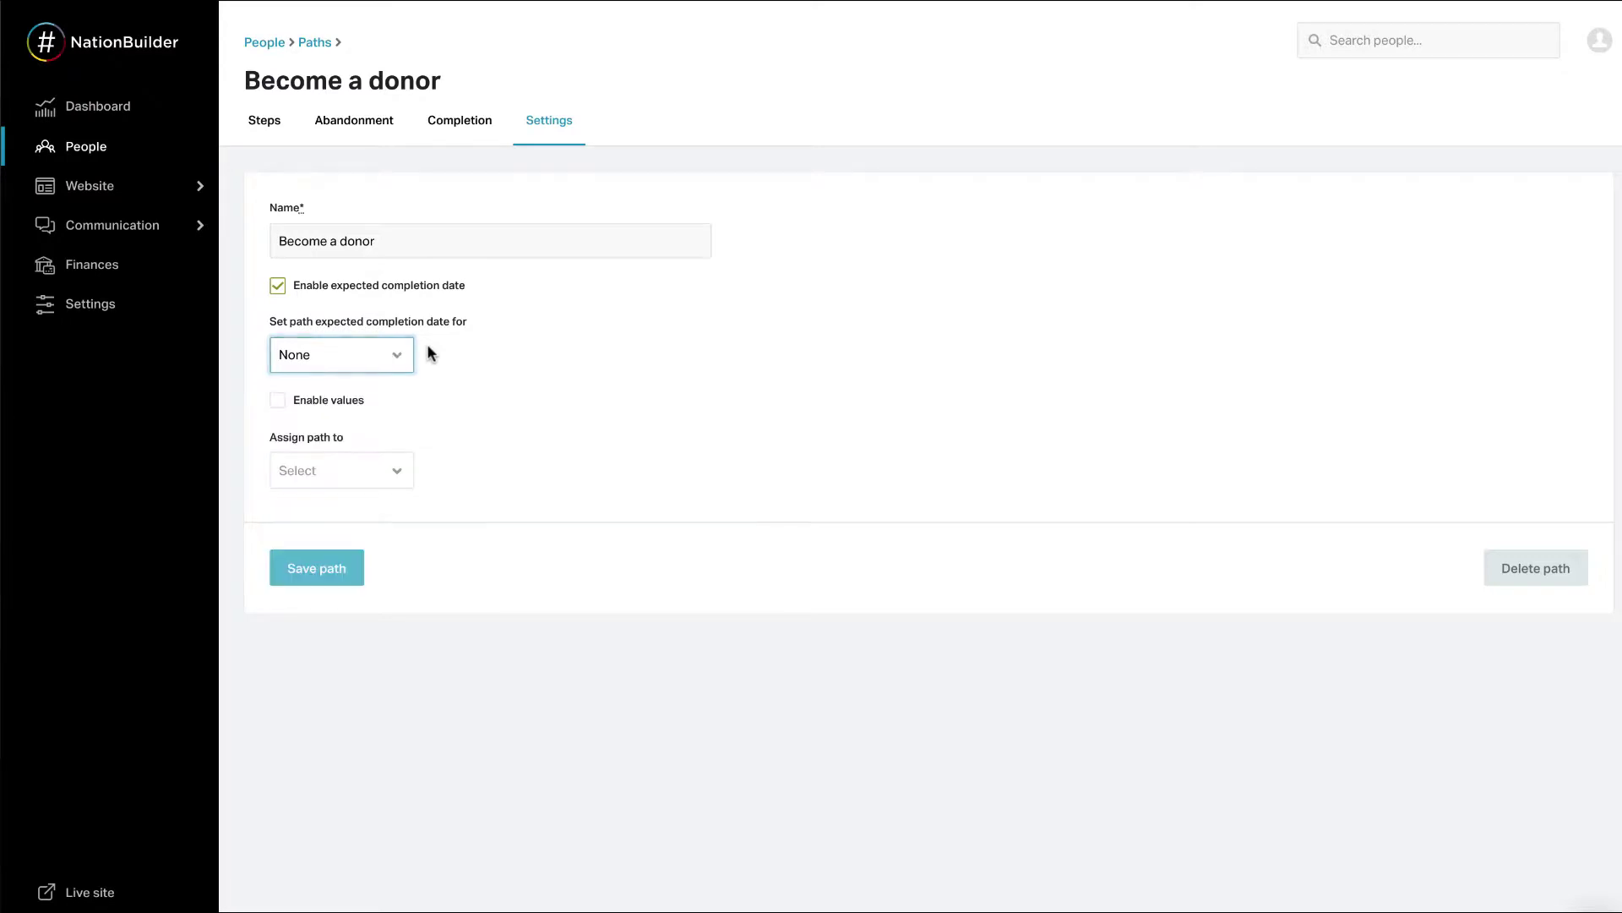
pyautogui.click(296, 289)
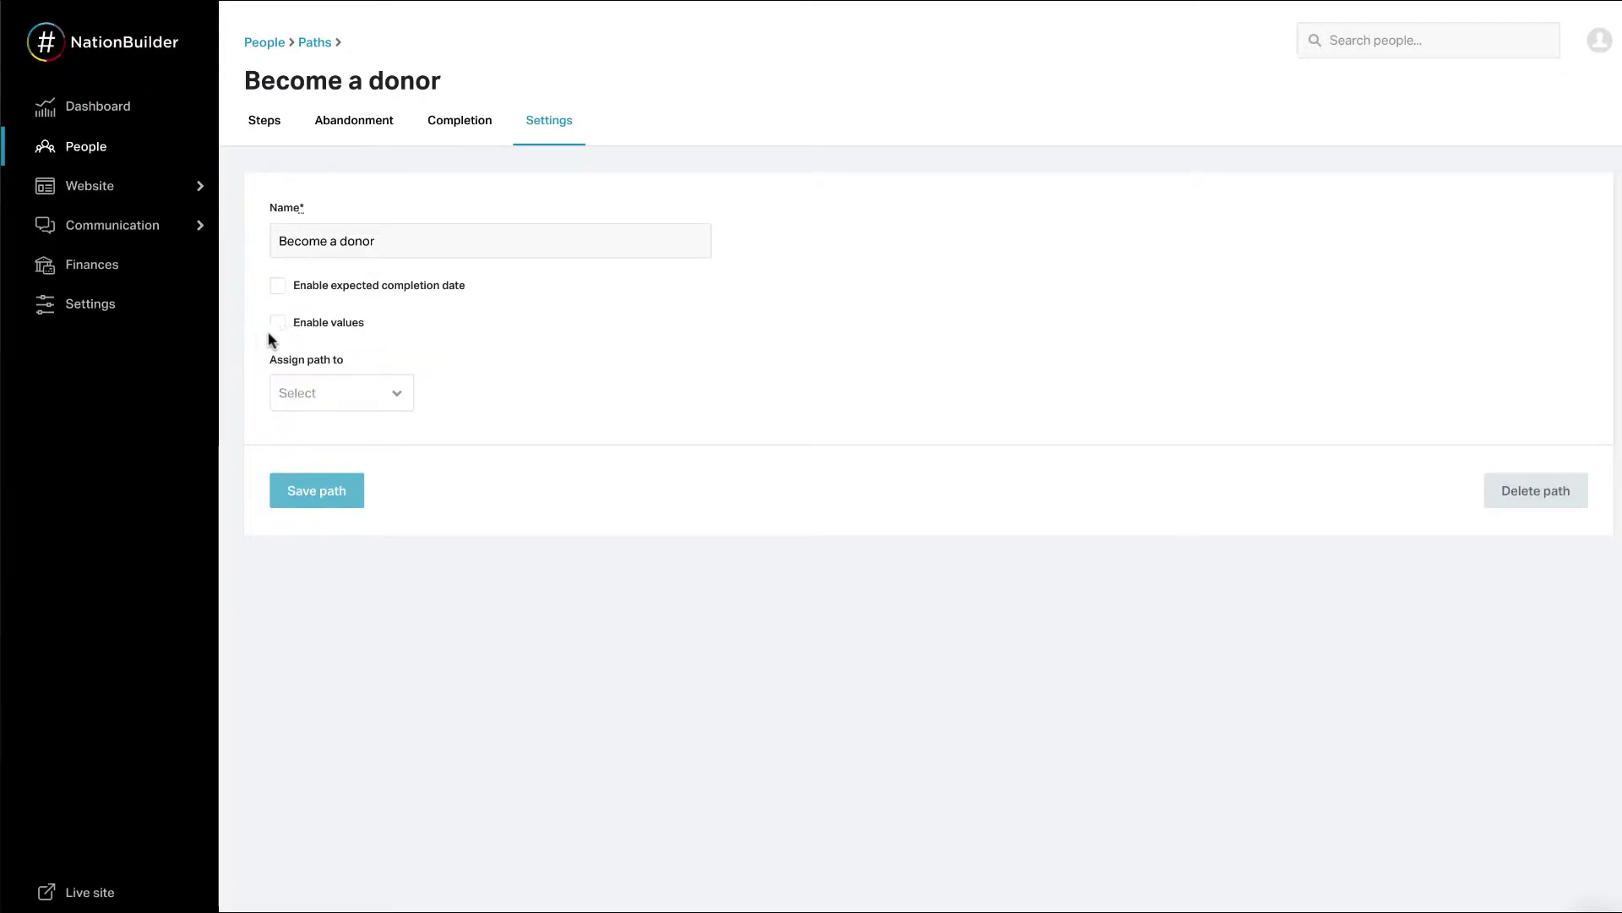
pyautogui.click(278, 324)
pyautogui.click(352, 377)
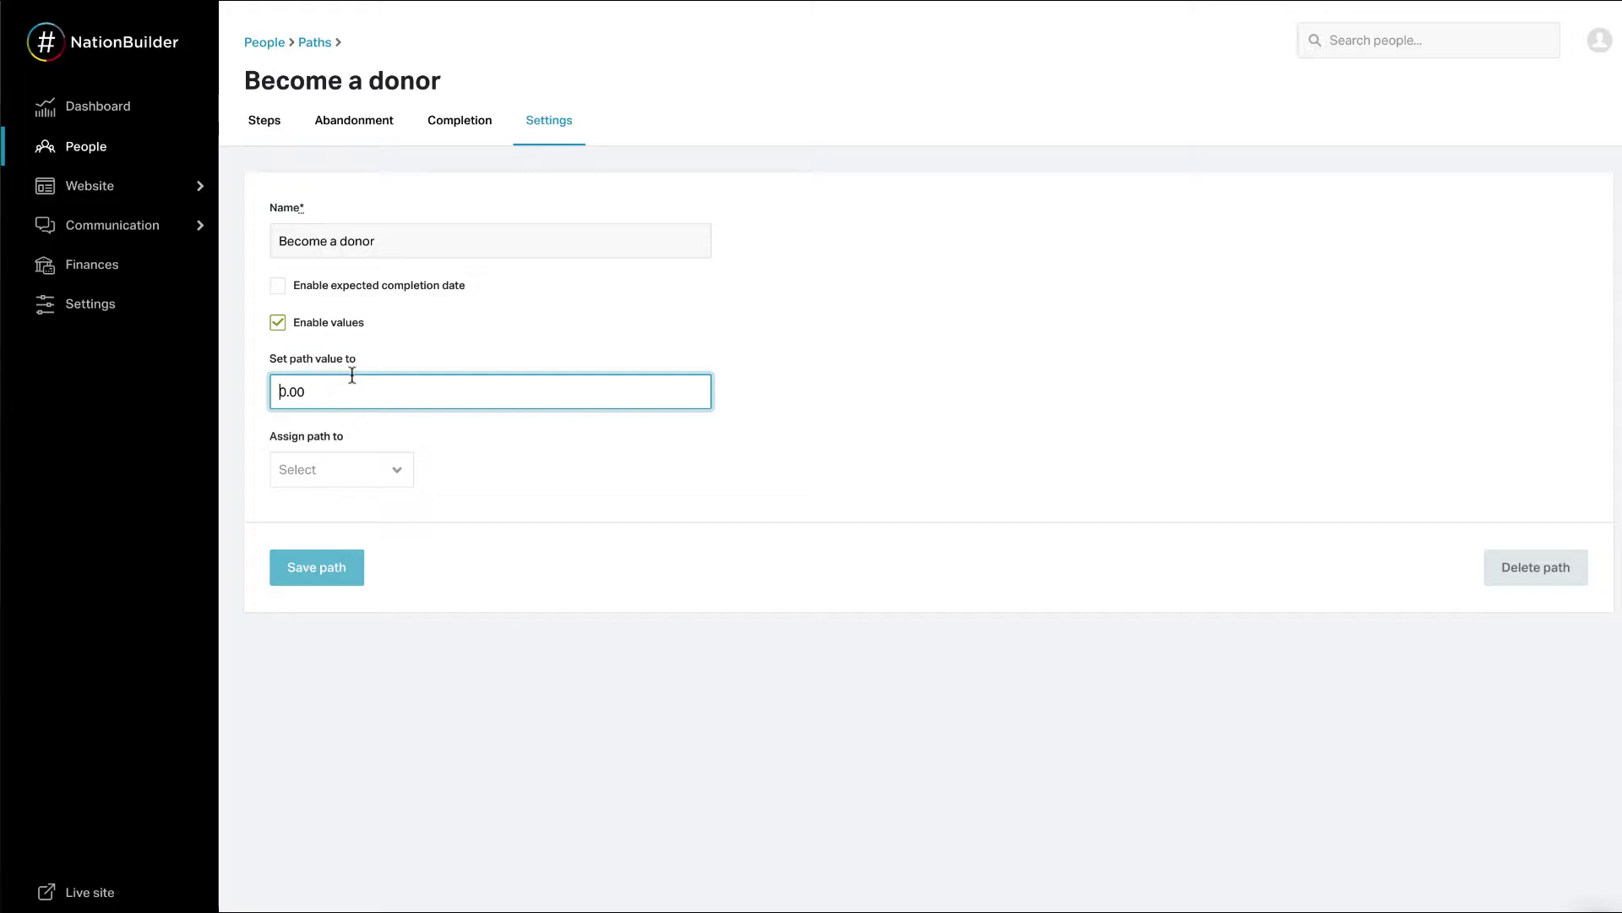
pyautogui.click(281, 331)
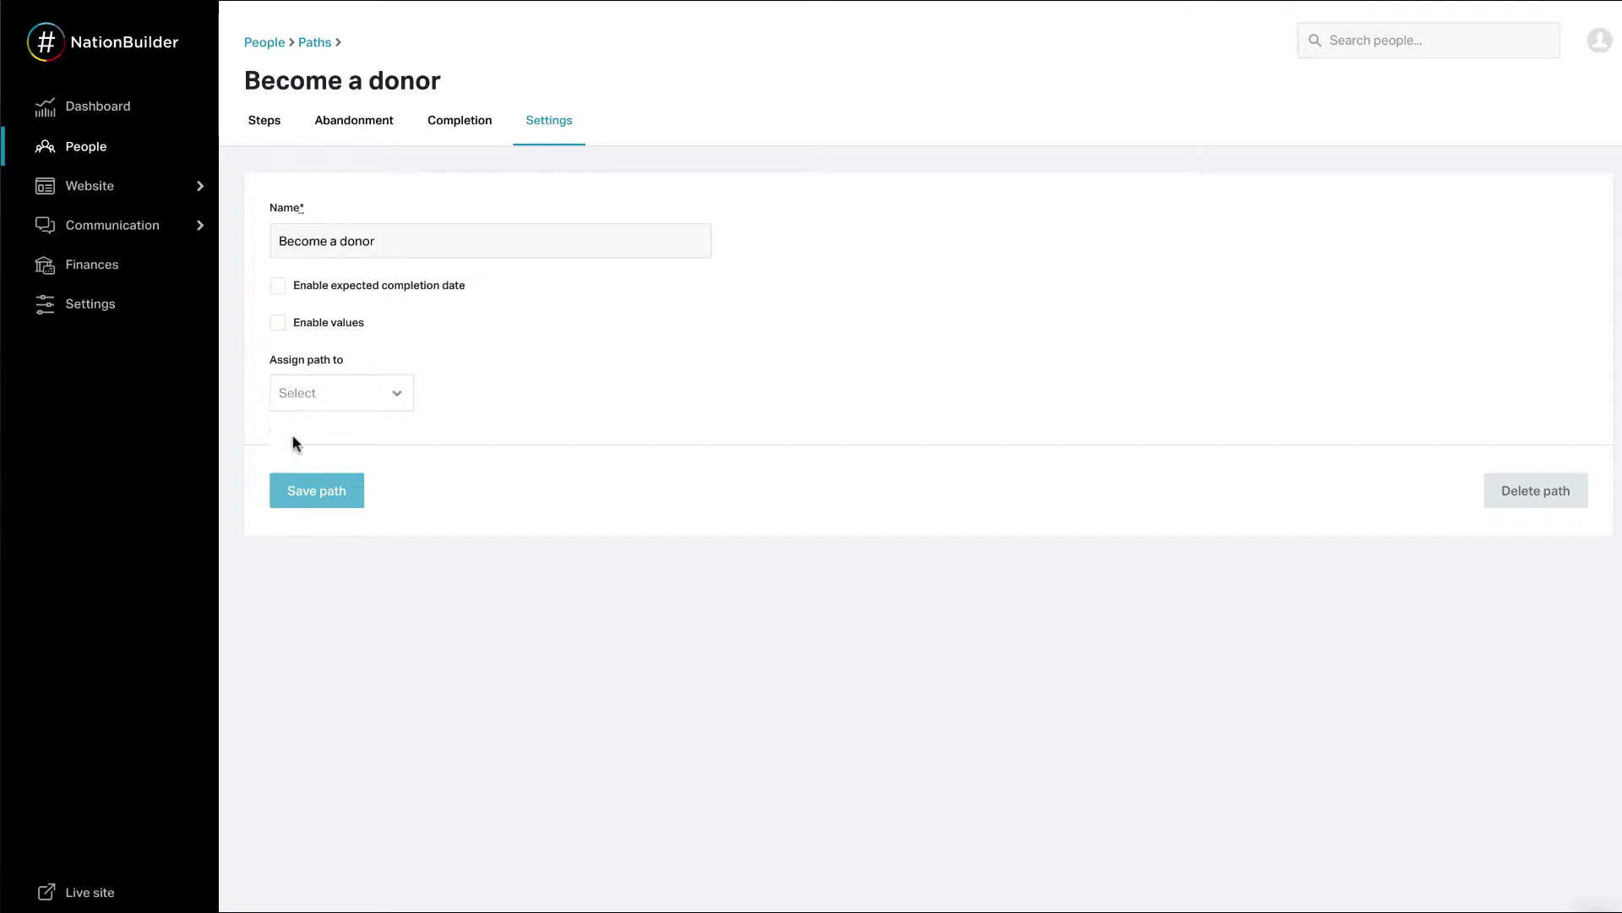
pyautogui.click(352, 401)
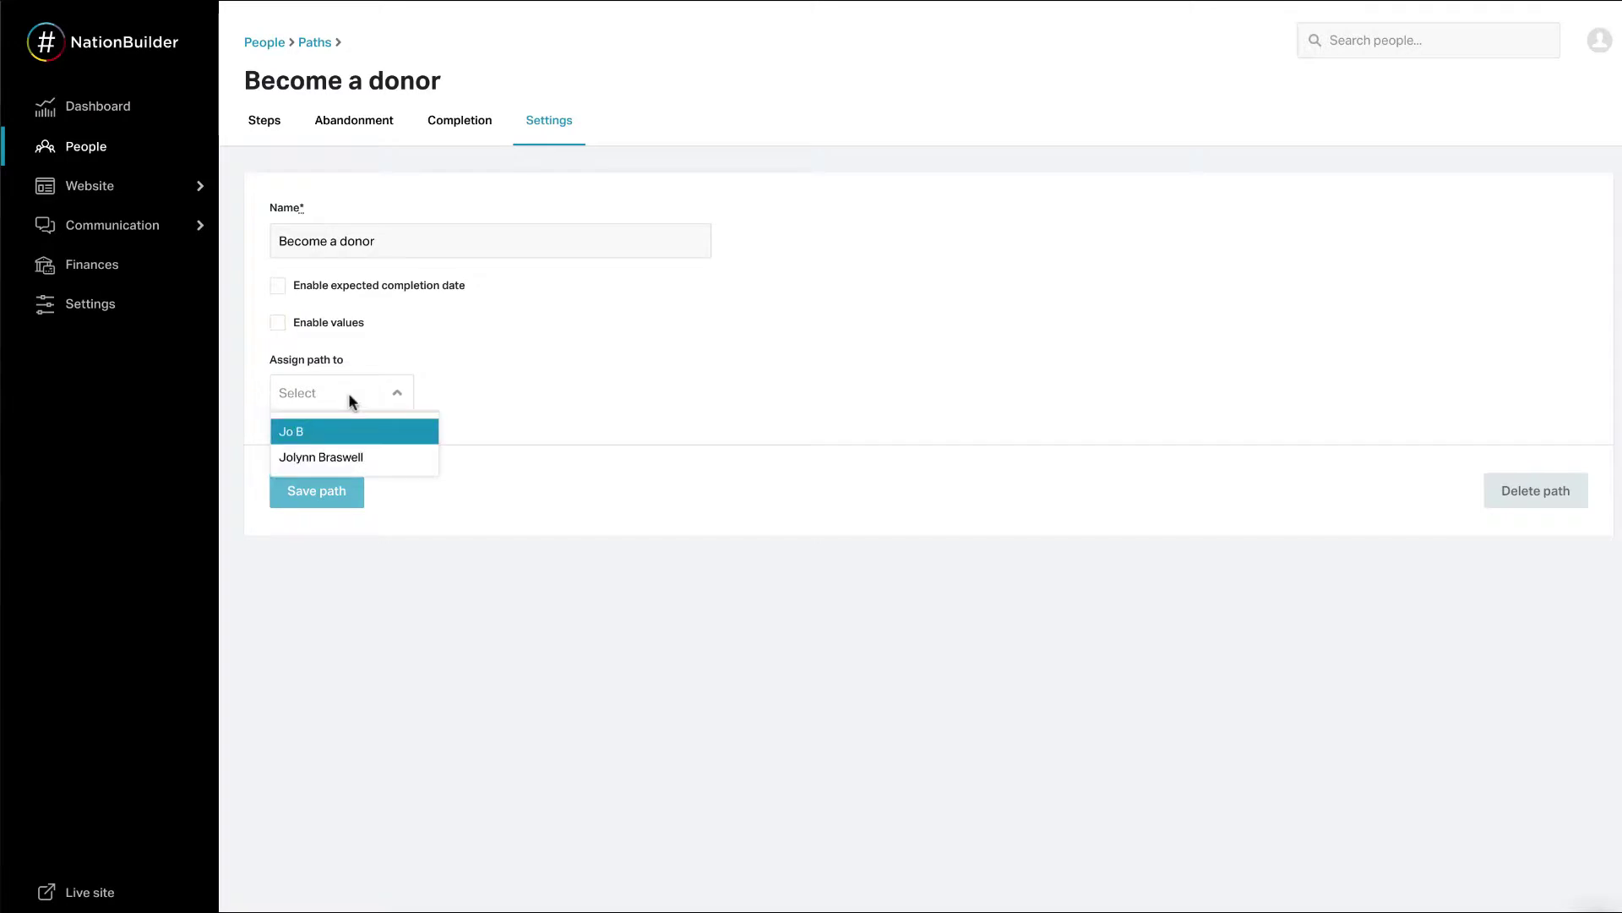
pyautogui.click(347, 459)
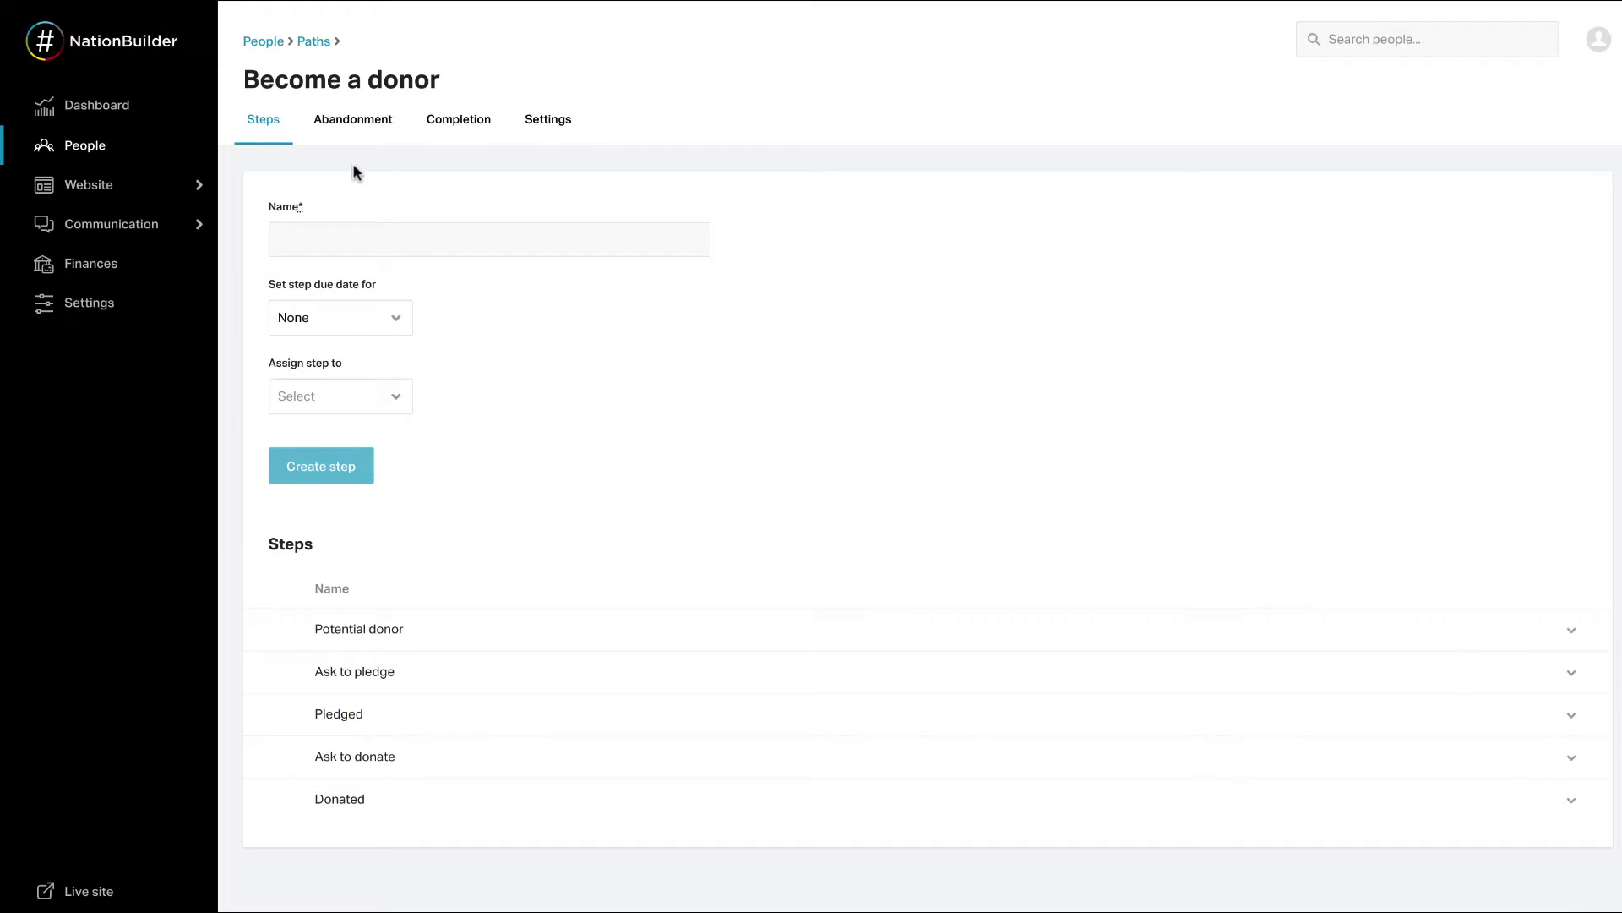
# Step: On the Steps page, enter a step named 'Second donation' with due date None and no assignee
pyautogui.click(330, 235)
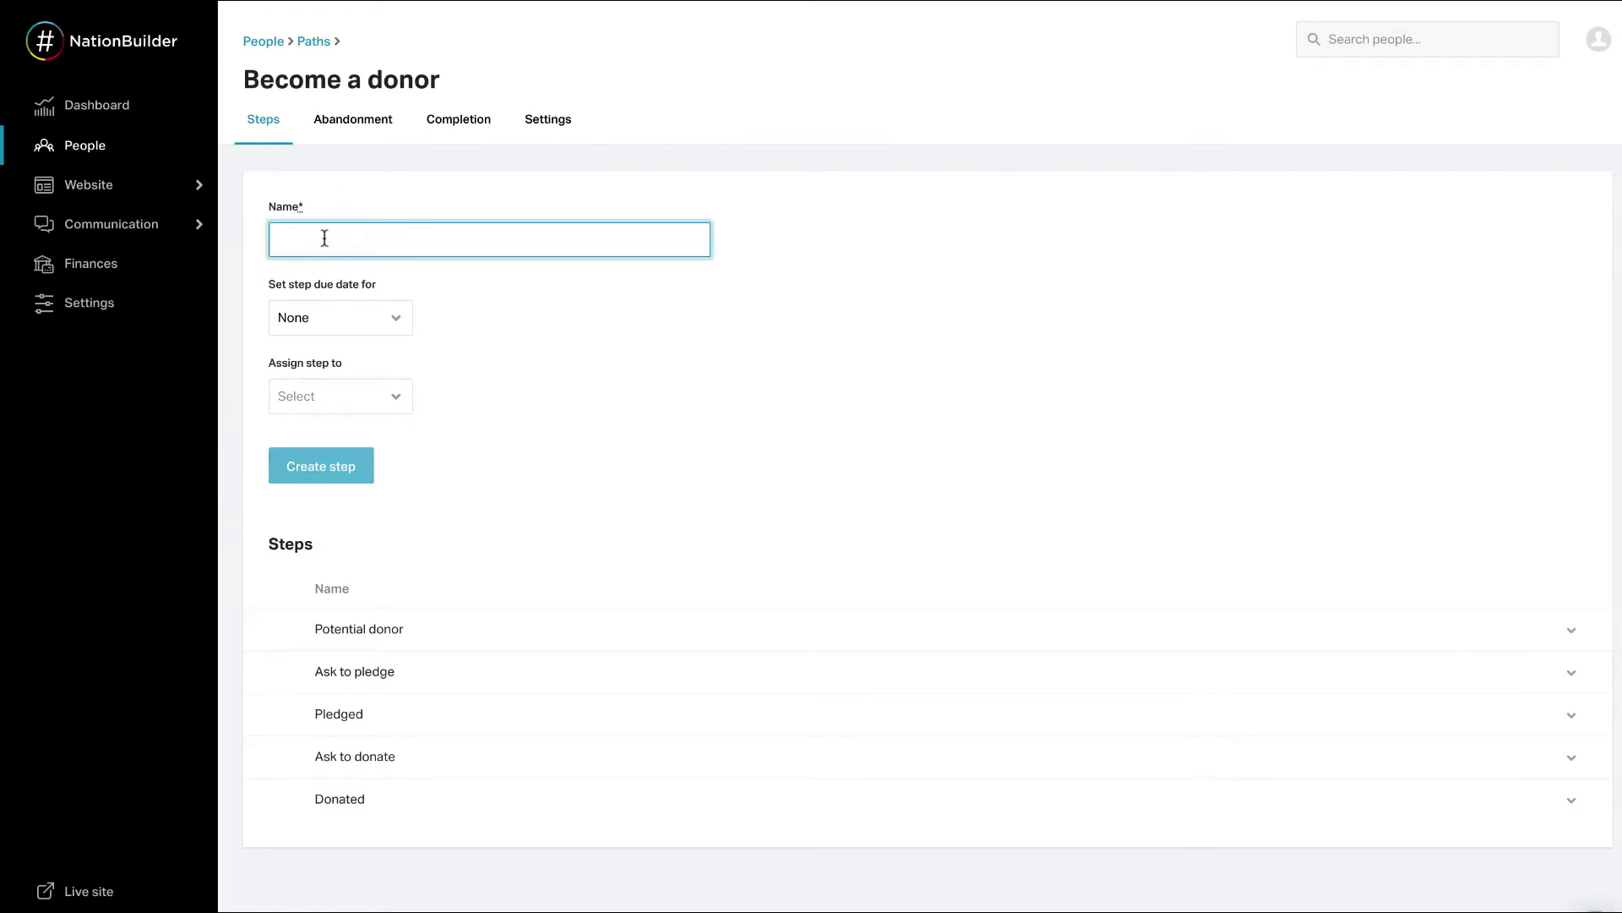
pyautogui.write('Second donation')
pyautogui.click(355, 320)
pyautogui.click(356, 322)
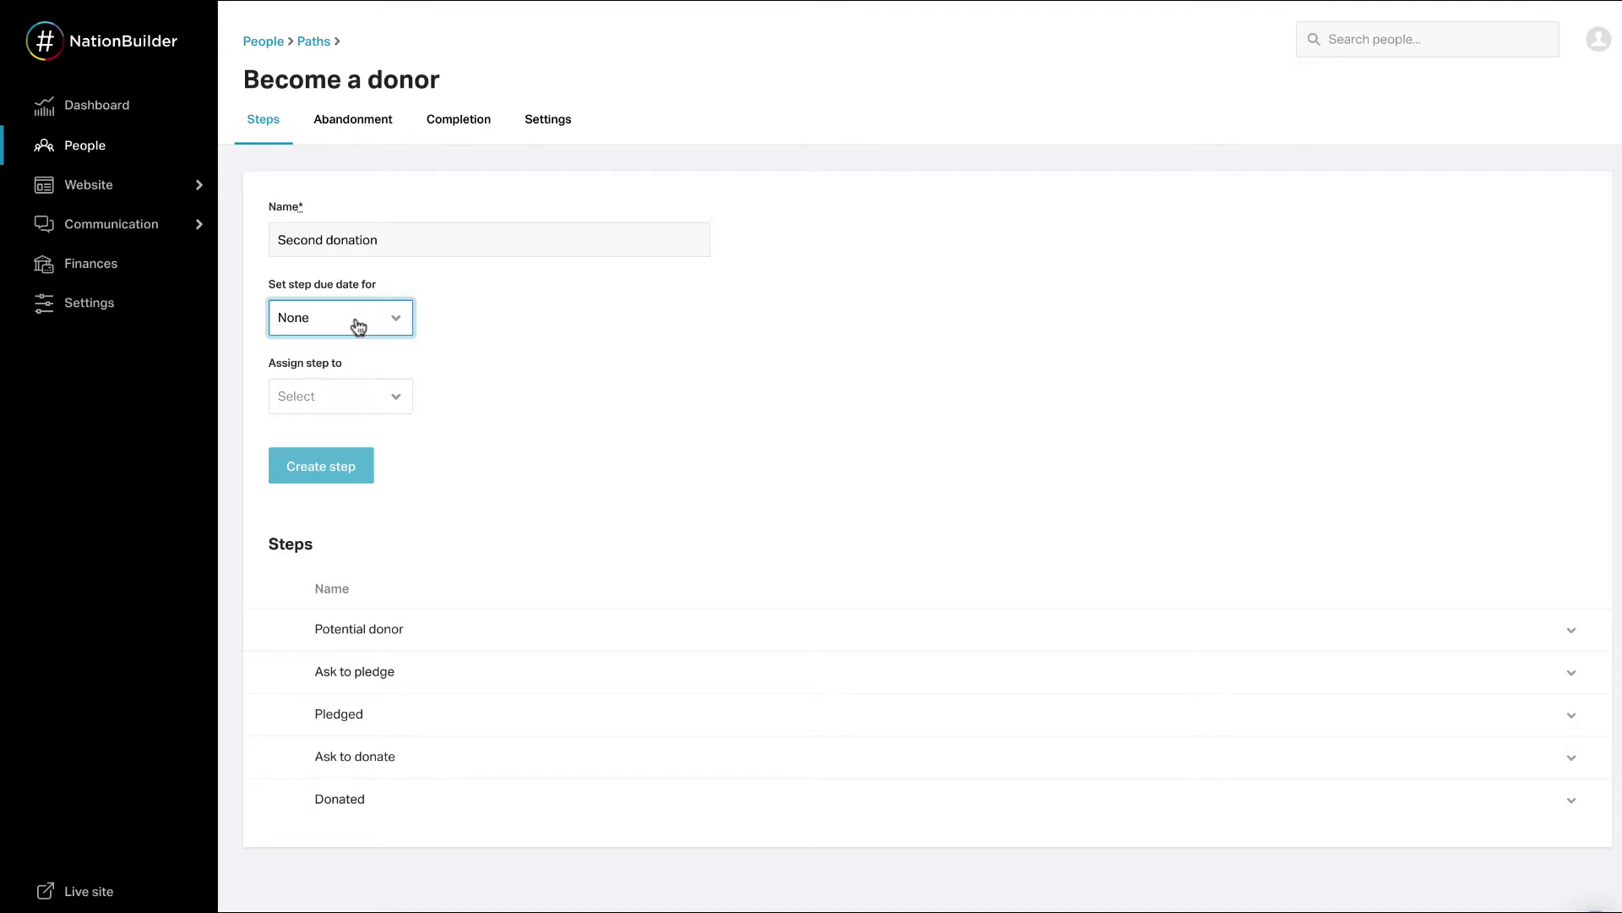
pyautogui.click(365, 402)
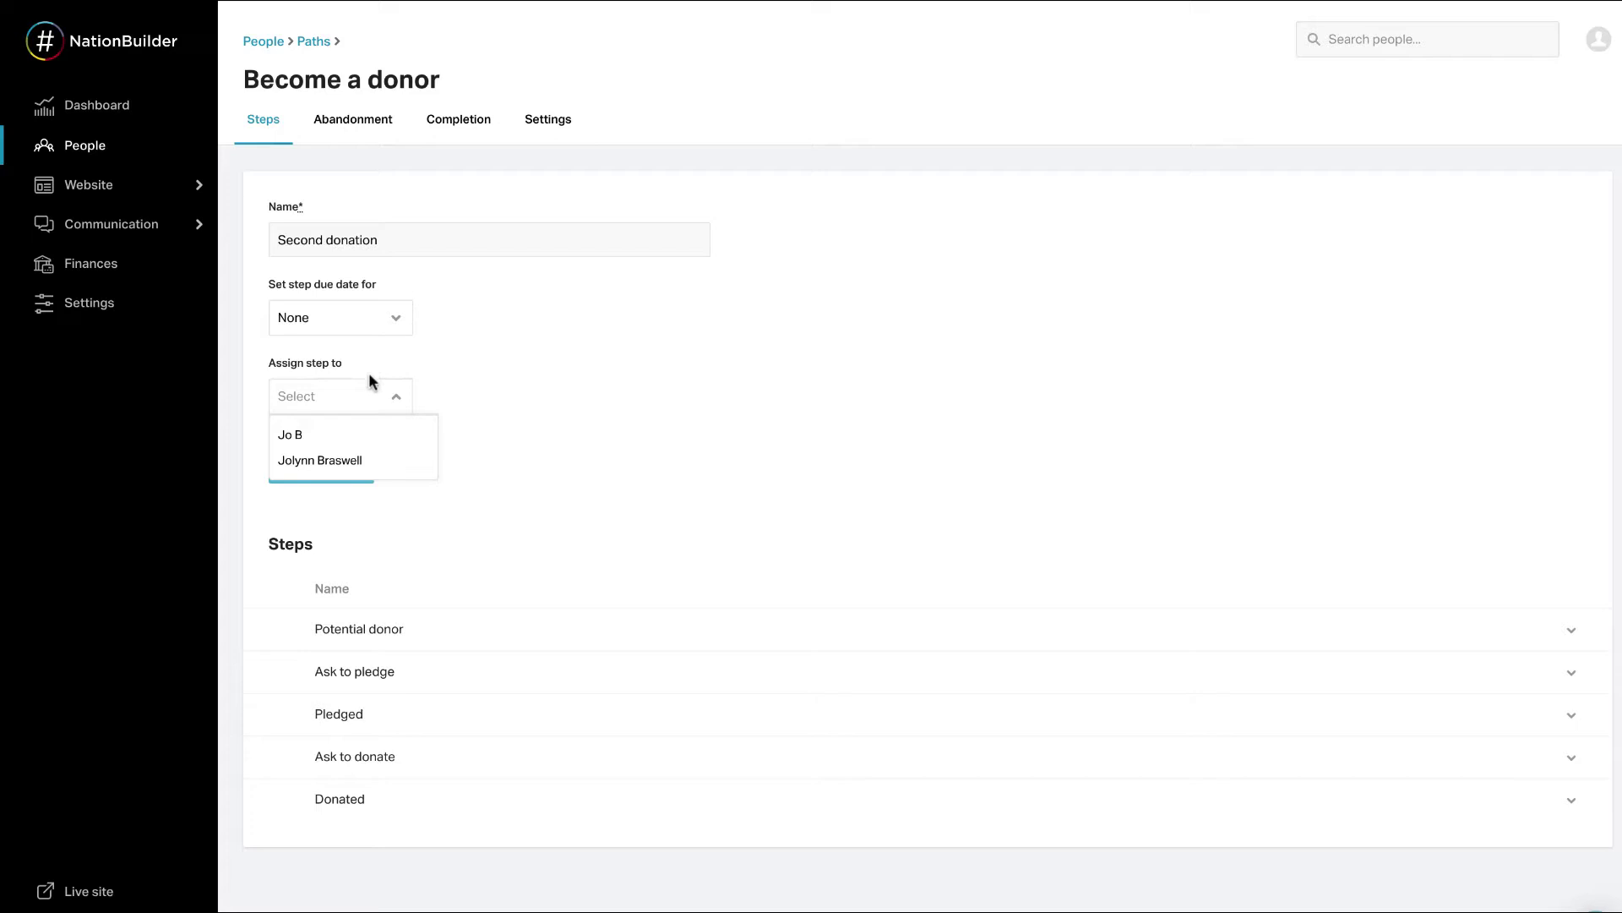
pyautogui.click(370, 395)
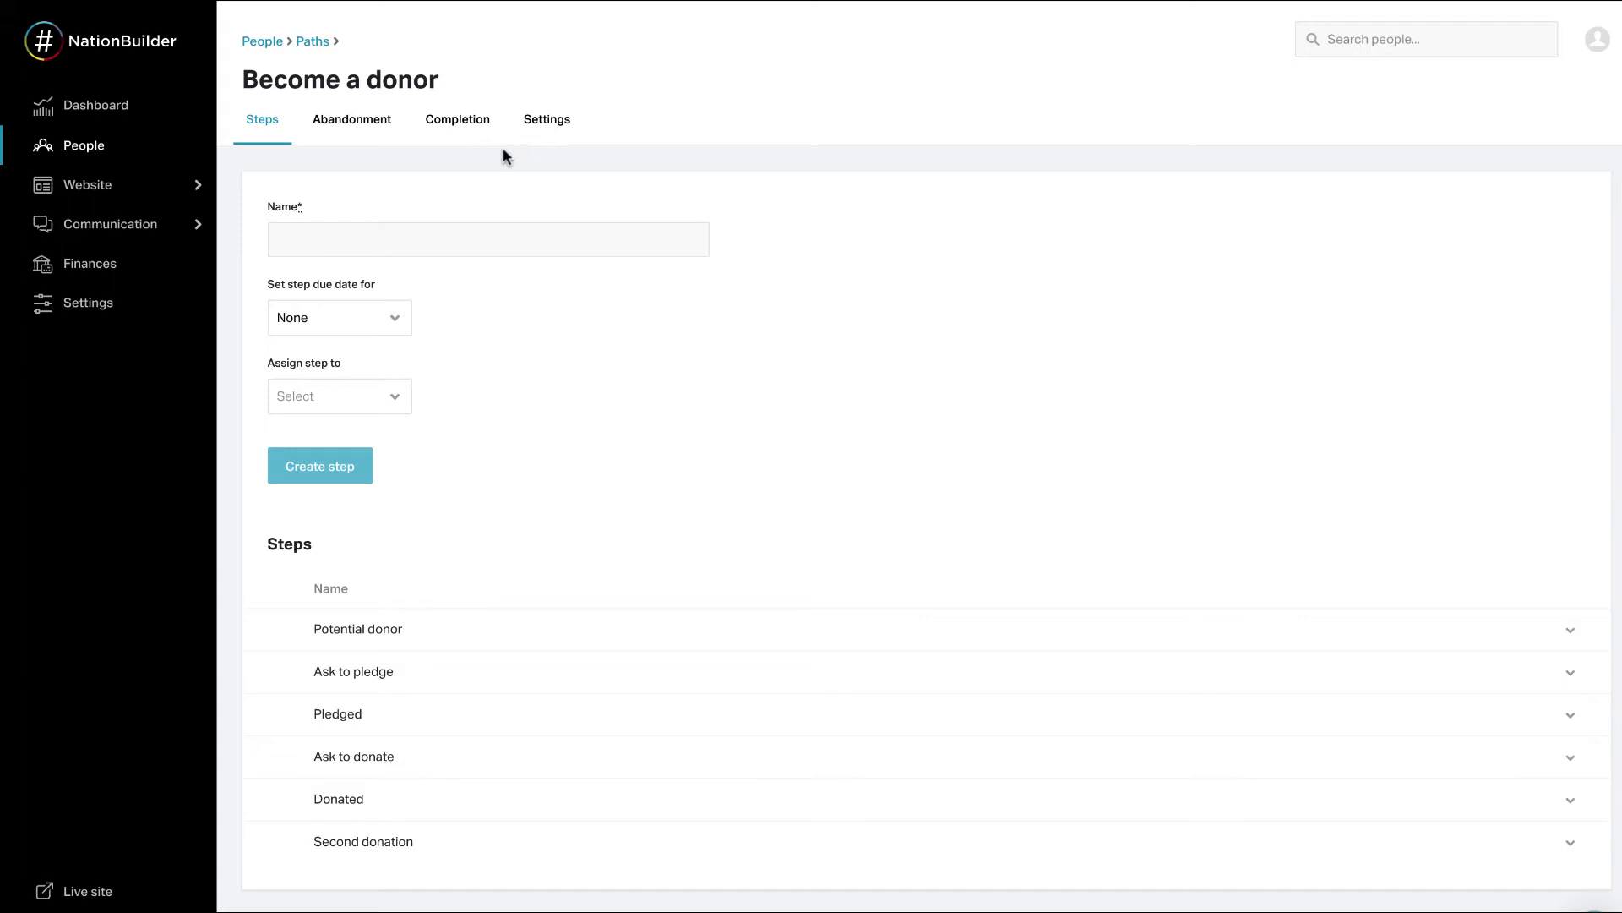
# Step: Create the abandonment reason 'No donation after 3 asks' on the Abandonment page
pyautogui.click(367, 131)
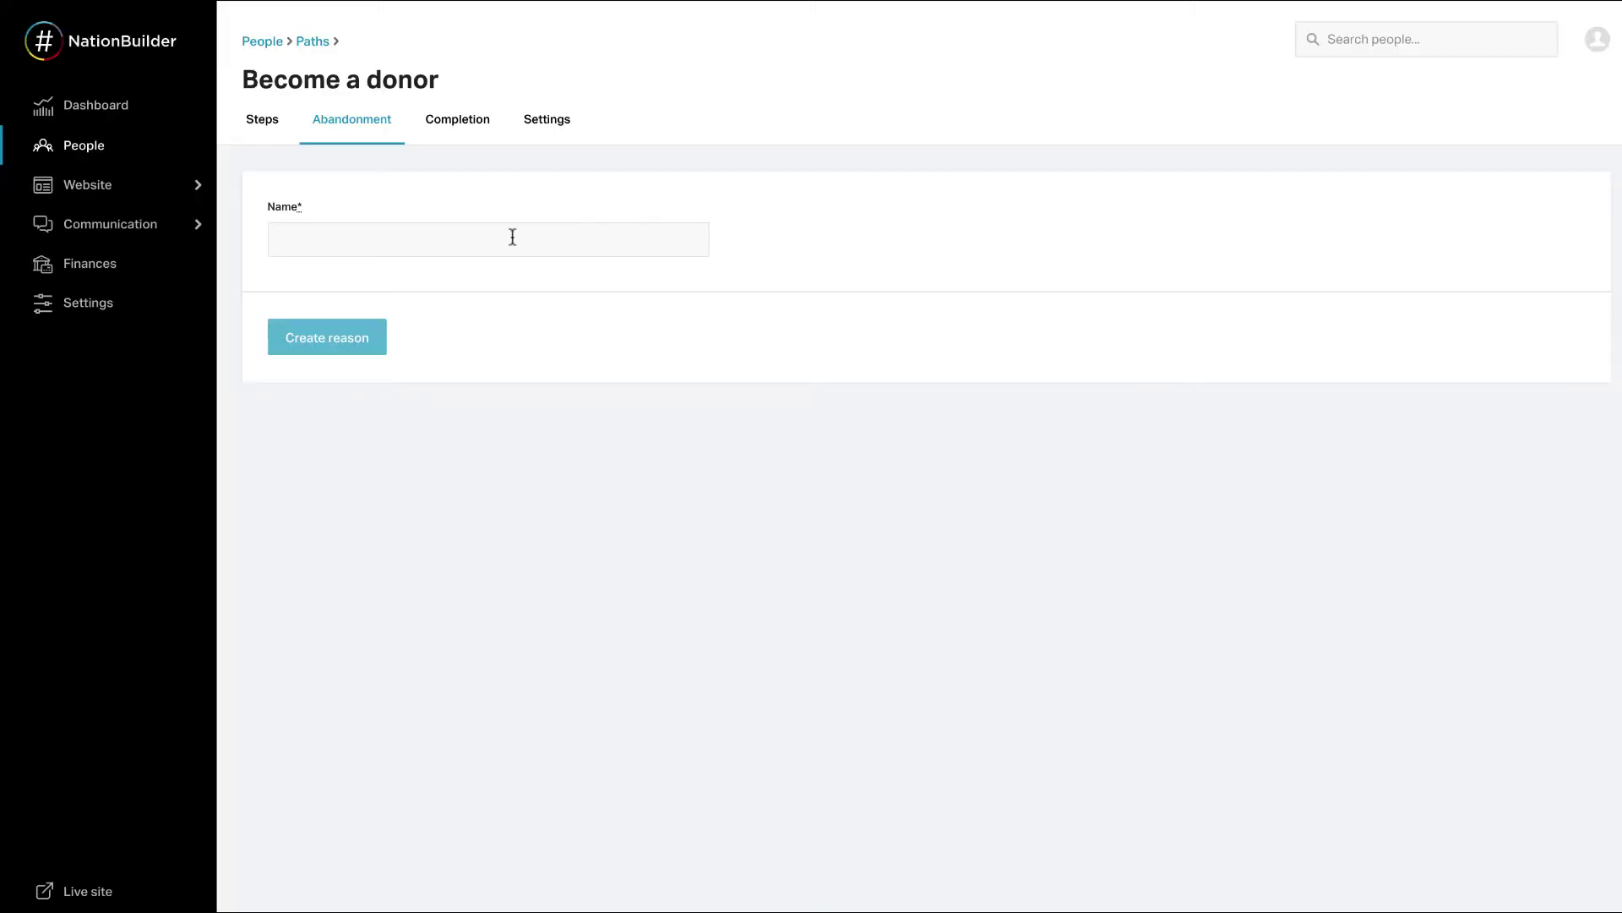
pyautogui.click(481, 242)
pyautogui.write('No donation af')
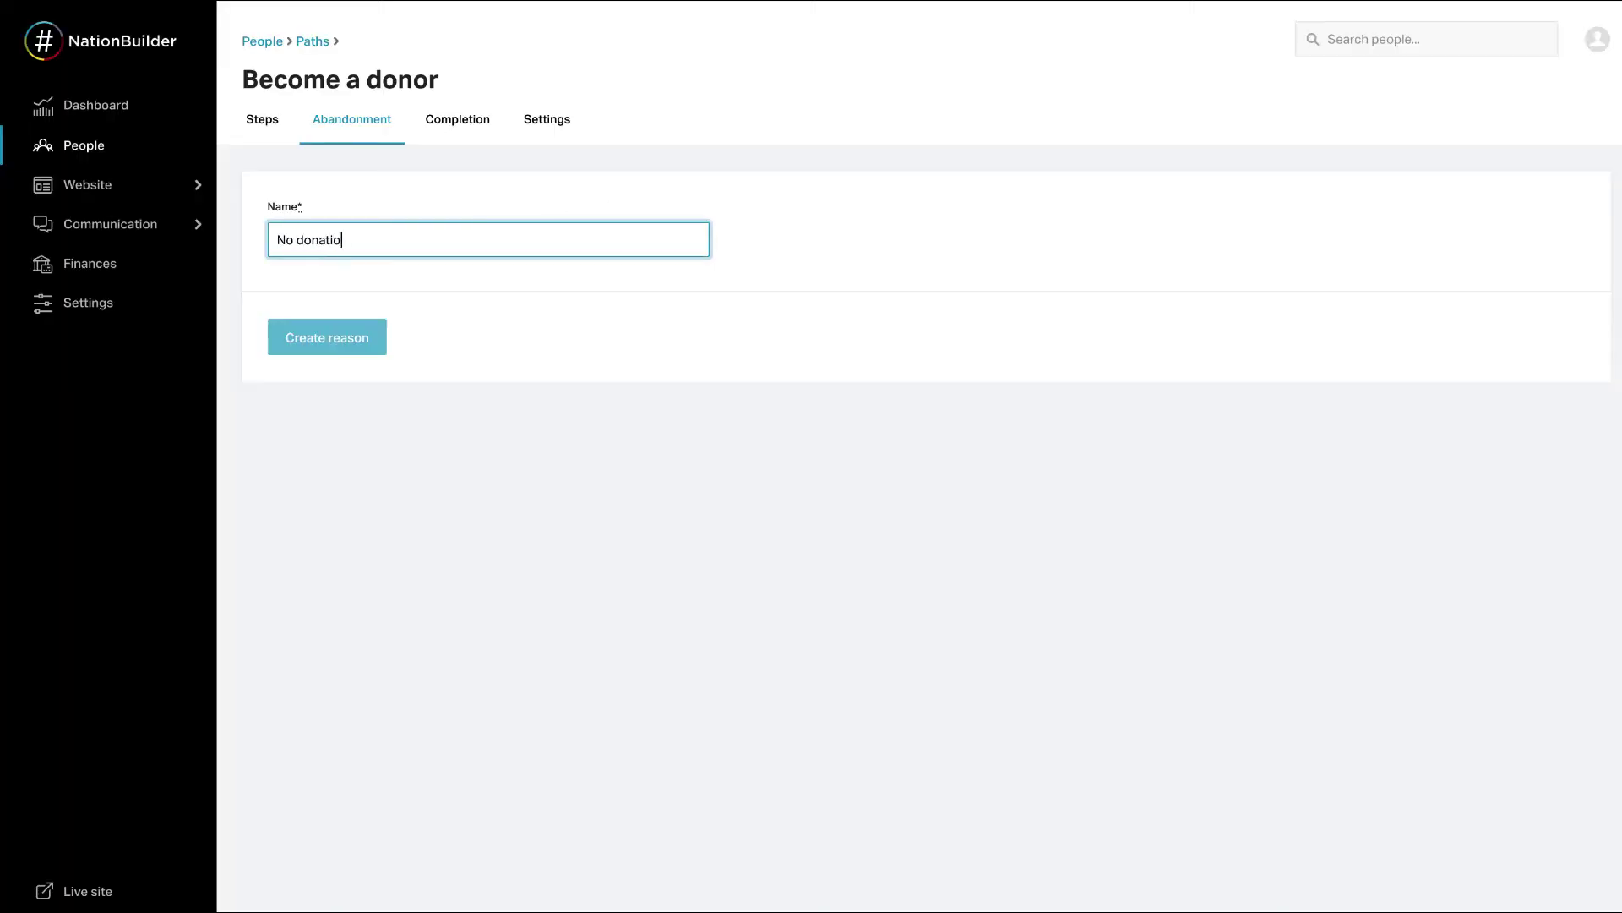
pyautogui.write('ter 3 asks')
pyautogui.click(378, 337)
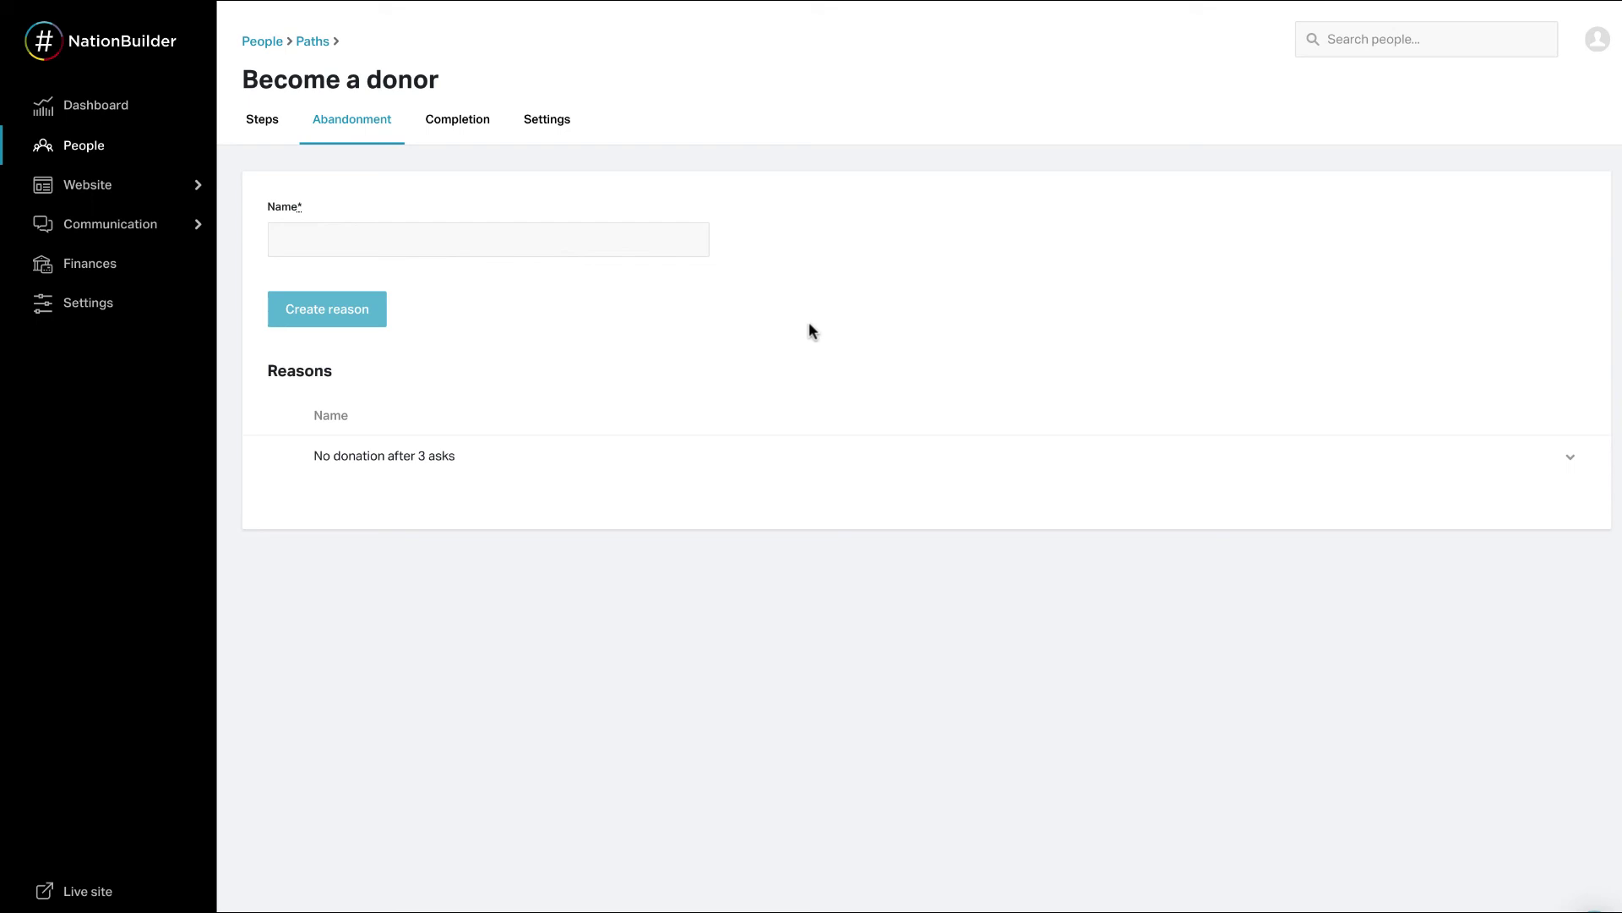
# Step: Create the completion reason 'Donated' on the Completion page
pyautogui.click(464, 127)
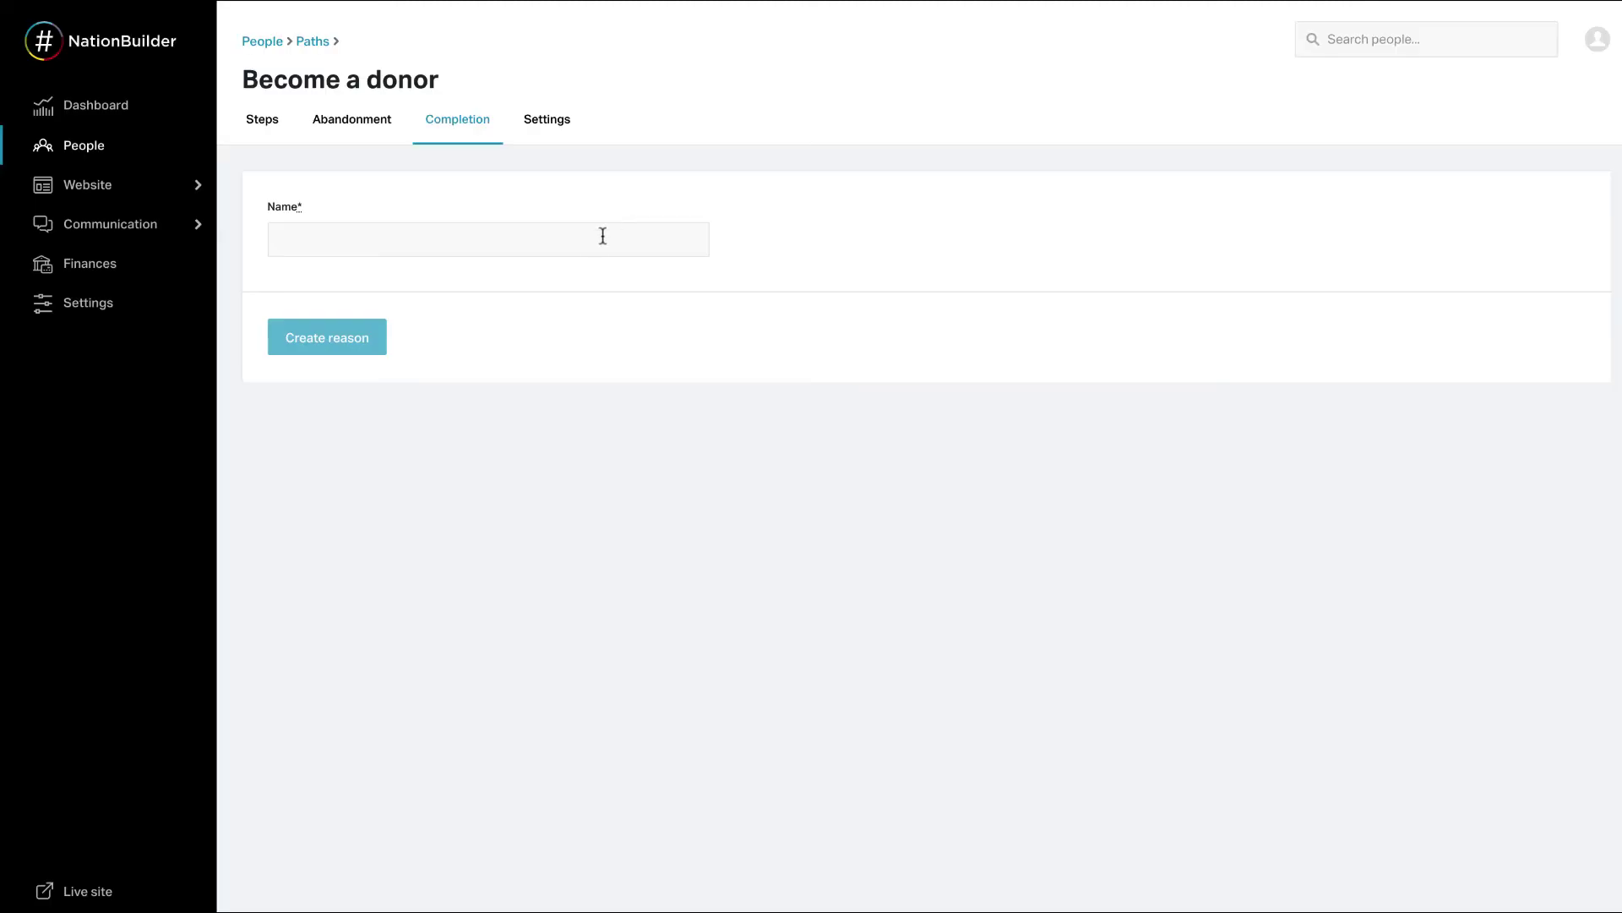
pyautogui.click(583, 236)
pyautogui.write('Donated')
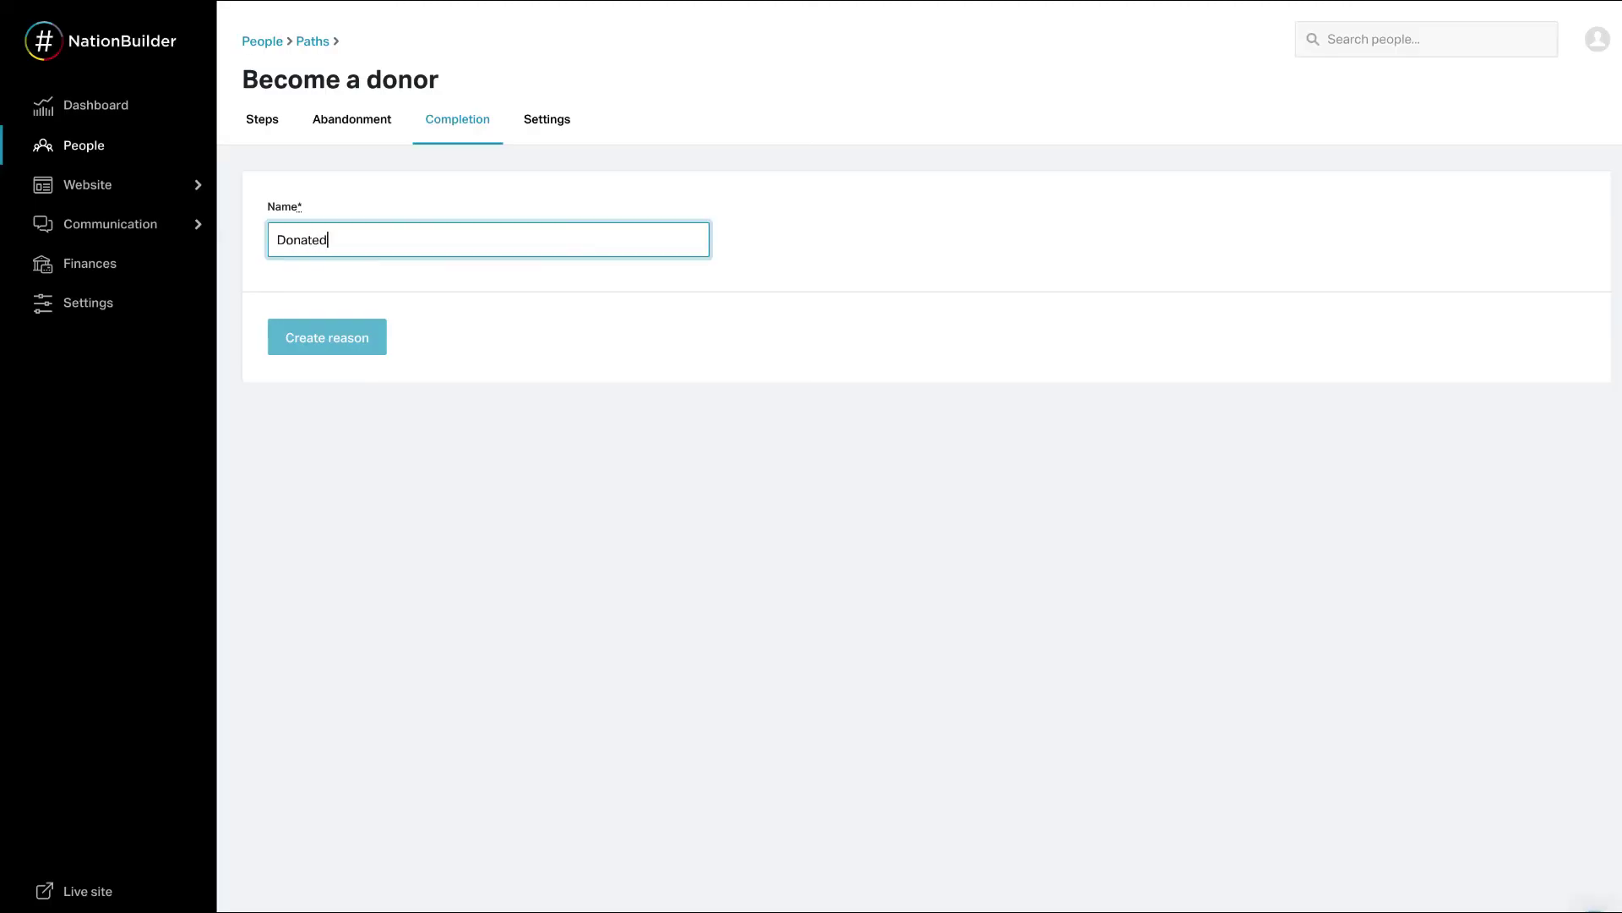
pyautogui.click(361, 347)
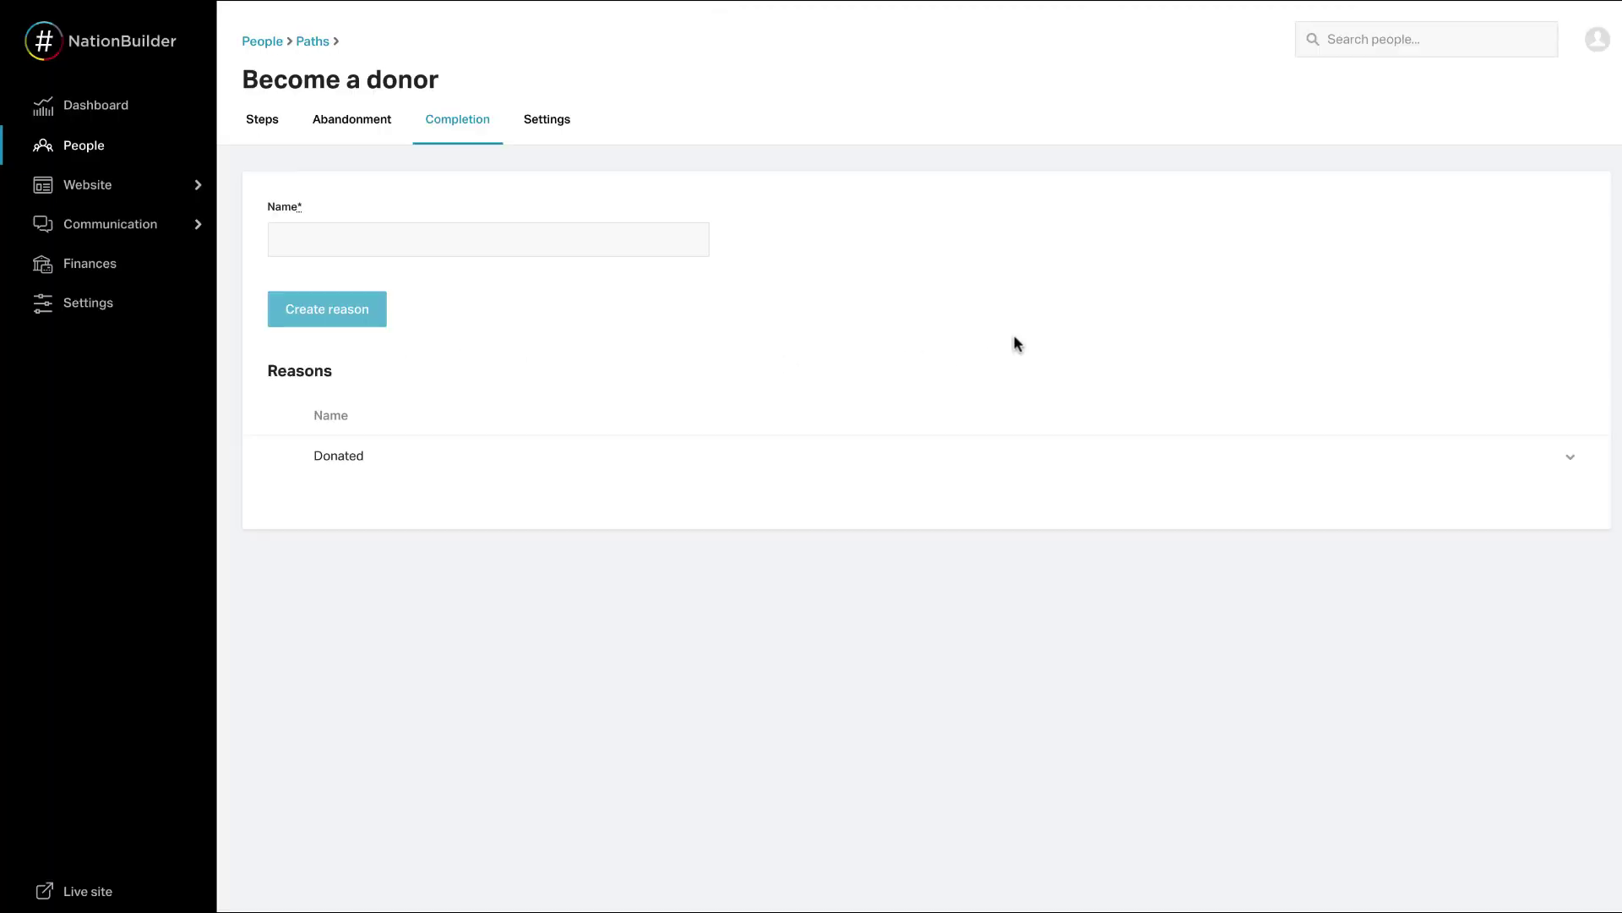